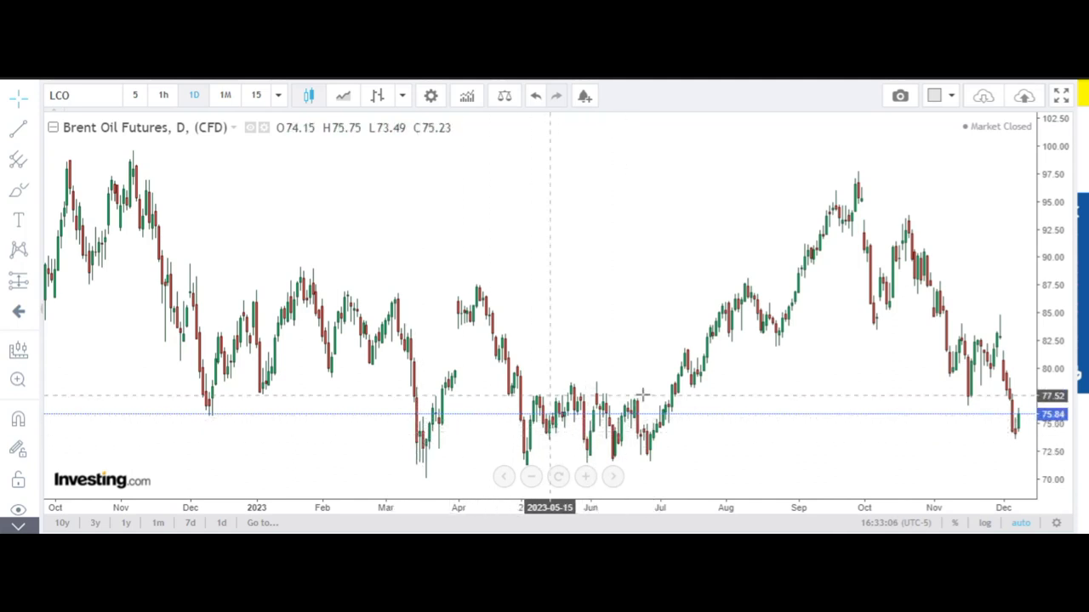
- Examine the daily Brent Oil Futures price movement on the chart
{"action": "scroll", "coordinate": [760, 352], "scroll_direction": "up", "scroll_amount": 4}
{"action": "scroll", "coordinate": [760, 352], "scroll_direction": "up", "scroll_amount": 3}
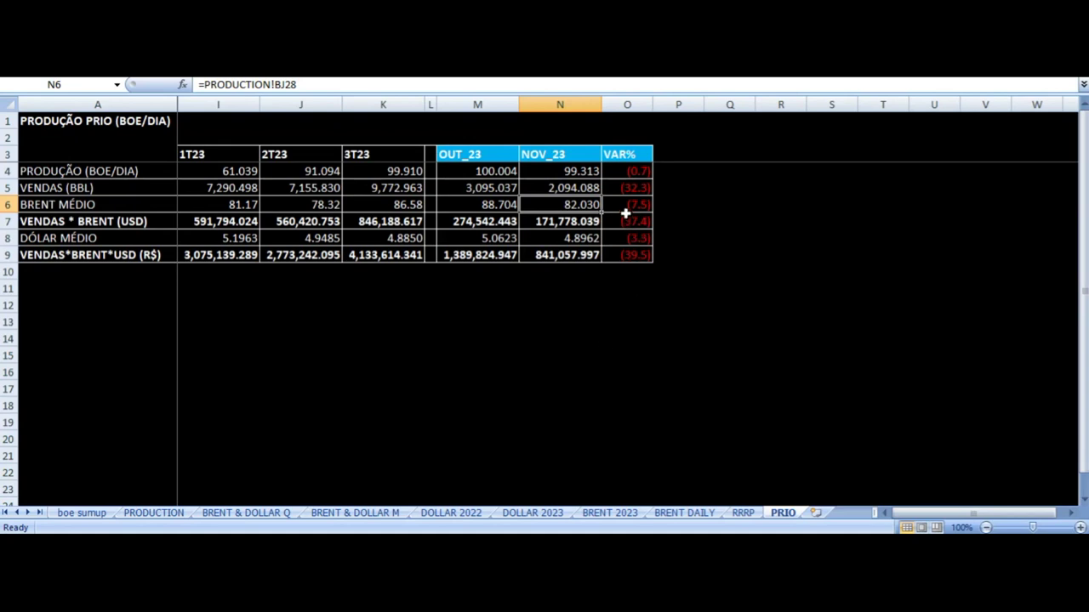
- Compare the average Brent price (BRENT MÉDIO) between OUT_23 and NOV_23, including its VAR%
{"action": "left_click", "coordinate": [623, 204]}
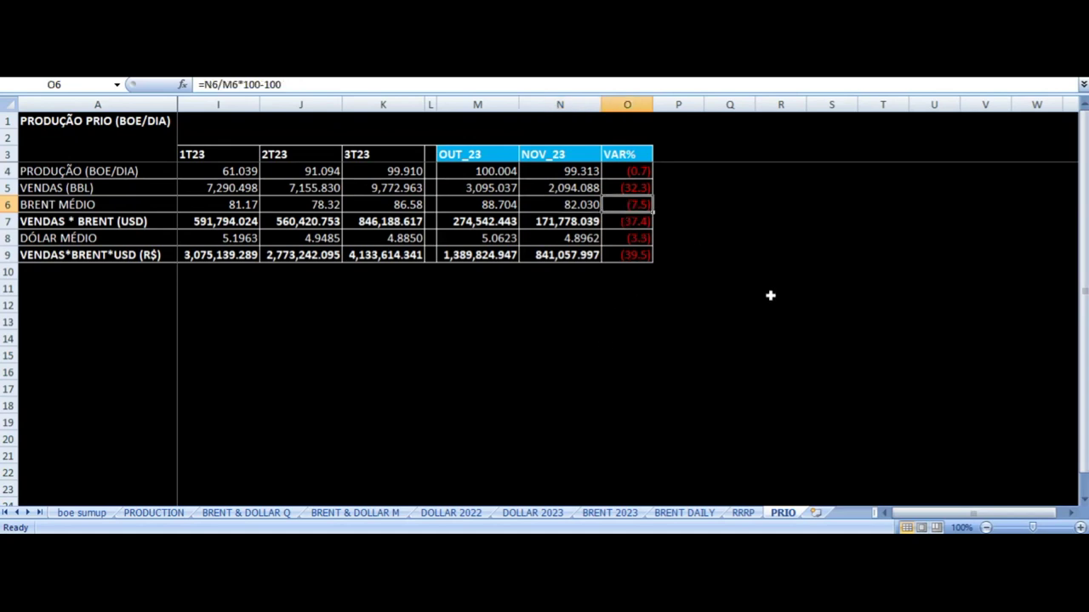
{"action": "key", "text": "Left"}
{"action": "key", "text": "Left"}
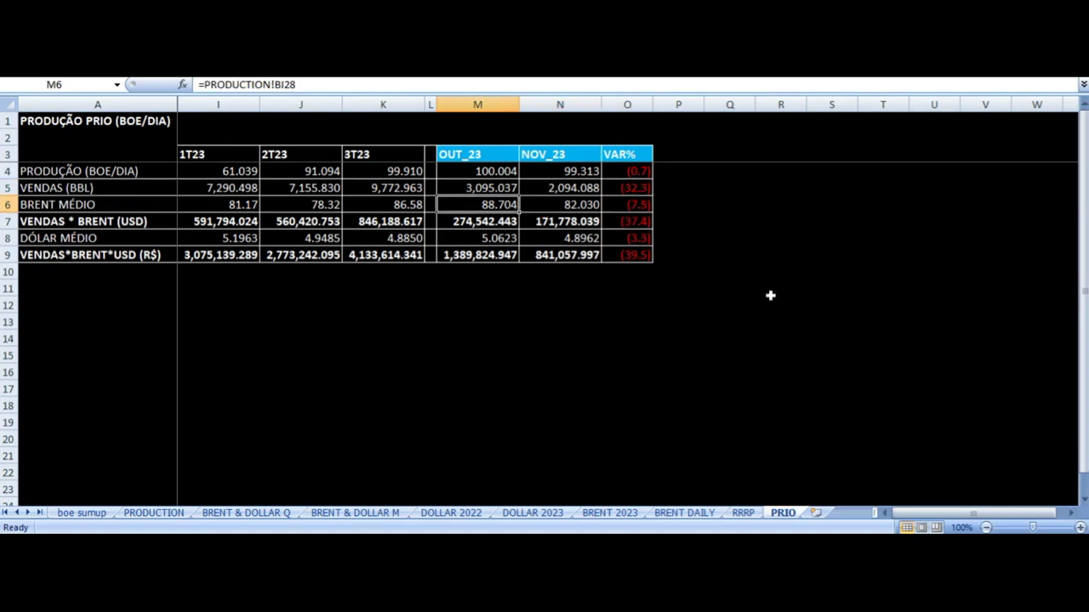
{"action": "key", "text": "Right"}
{"action": "key", "text": "Right"}
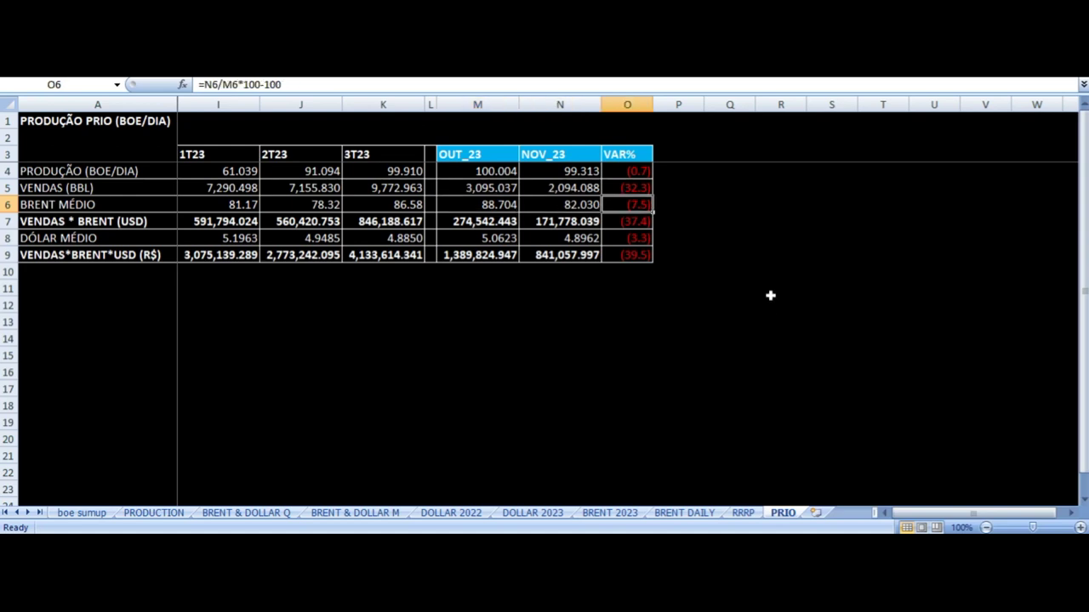
{"action": "key", "text": "Left"}
{"action": "key", "text": "Down"}
{"action": "key", "text": "Up"}
{"action": "key", "text": "Left"}
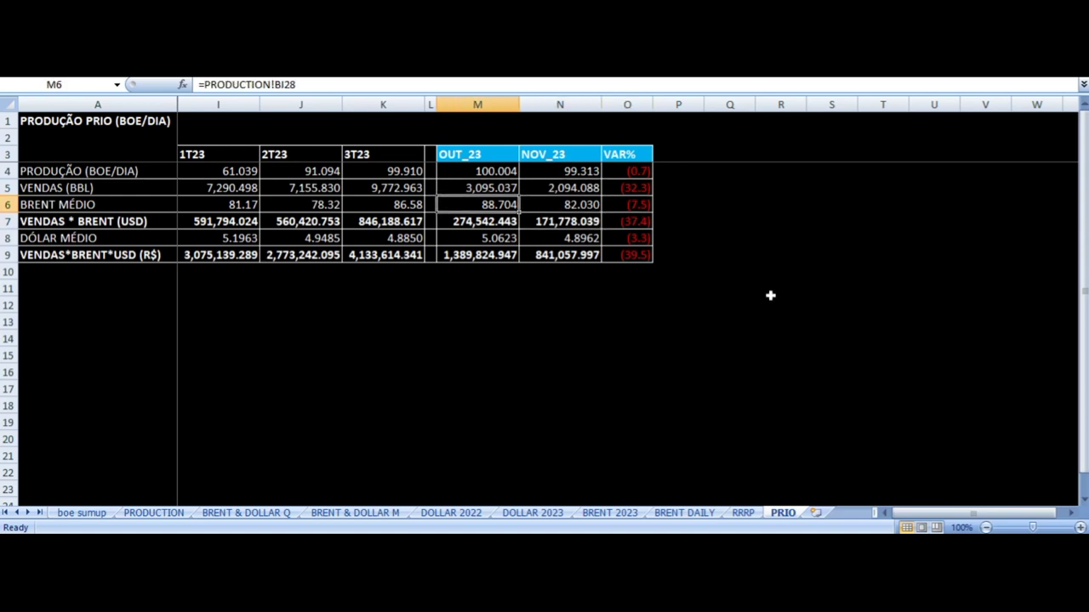
{"action": "key", "text": "Right"}
{"action": "key", "text": "Left"}
- Check the OUT_23 and NOV_23 sales volumes and Brent prices behind the VENDAS * BRENT (USD) row
{"action": "key", "text": "Up"}
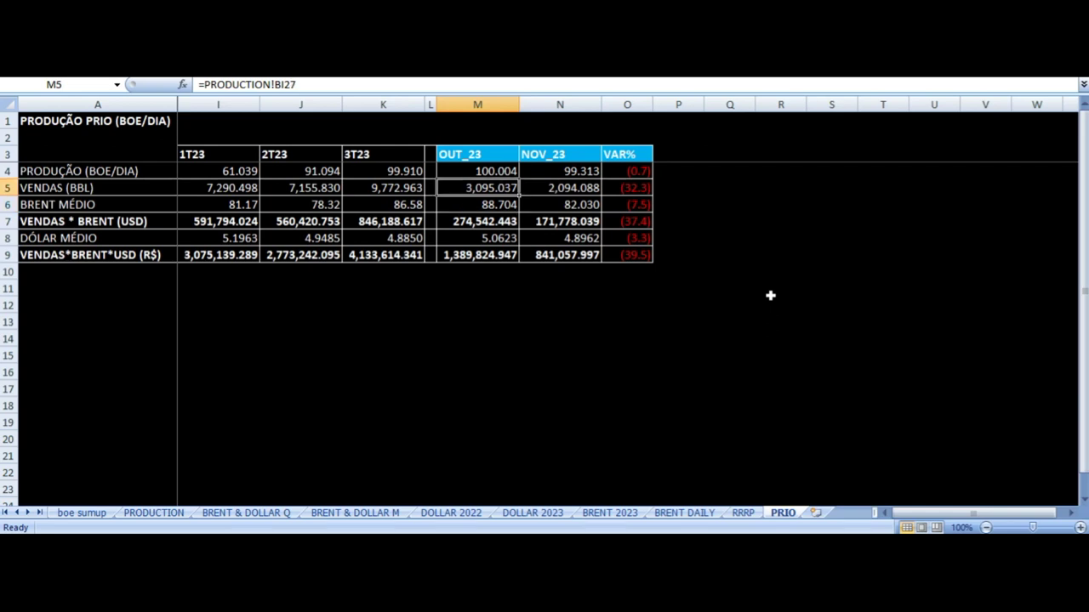
{"action": "key", "text": "Right"}
{"action": "key", "text": "Down"}
{"action": "key", "text": "Left"}
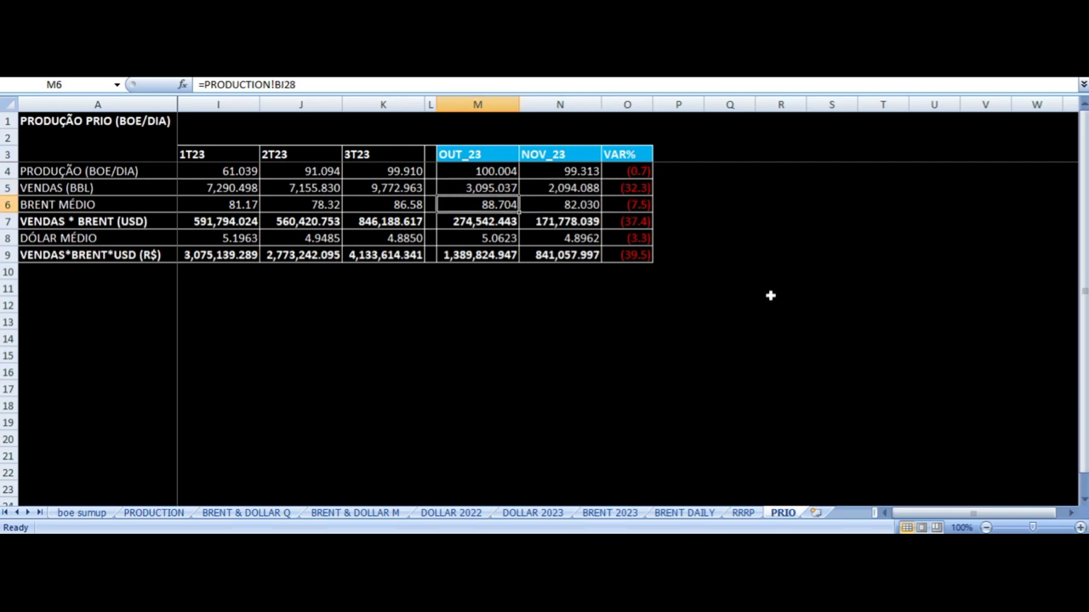
{"action": "key", "text": "Right"}
{"action": "key", "text": "Down"}
{"action": "key", "text": "Left"}
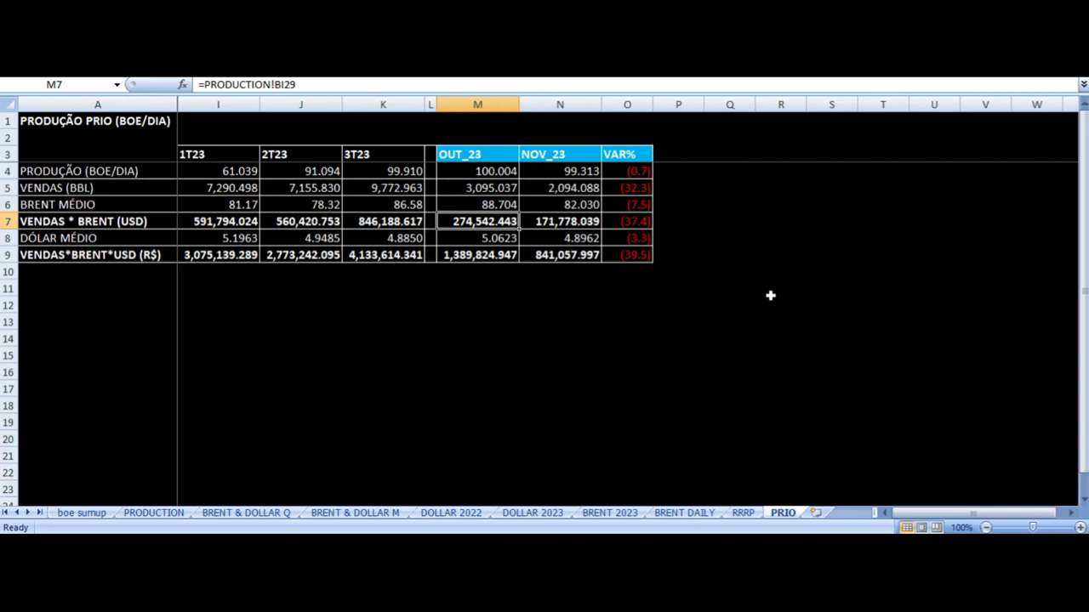
- Review the VENDAS * BRENT (USD) figures across the 2023 quarters
{"action": "key", "text": "Left"}
{"action": "key", "text": "Left"}
{"action": "key", "text": "Left"}
{"action": "key", "text": "Left"}
{"action": "key", "text": "Right"}
{"action": "key", "text": "Right"}
{"action": "key", "text": "Right"}
{"action": "key", "text": "Right"}
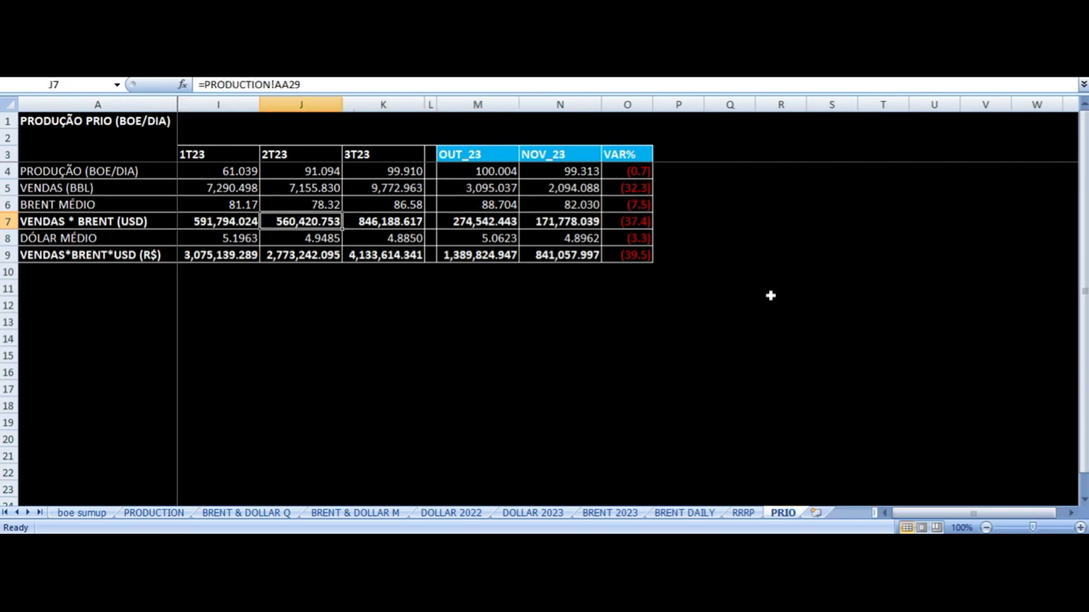
- Check NOV_23's sales volume, average Brent price and resulting VENDAS * BRENT (USD) value
{"action": "key", "text": "Right"}
{"action": "key", "text": "Up"}
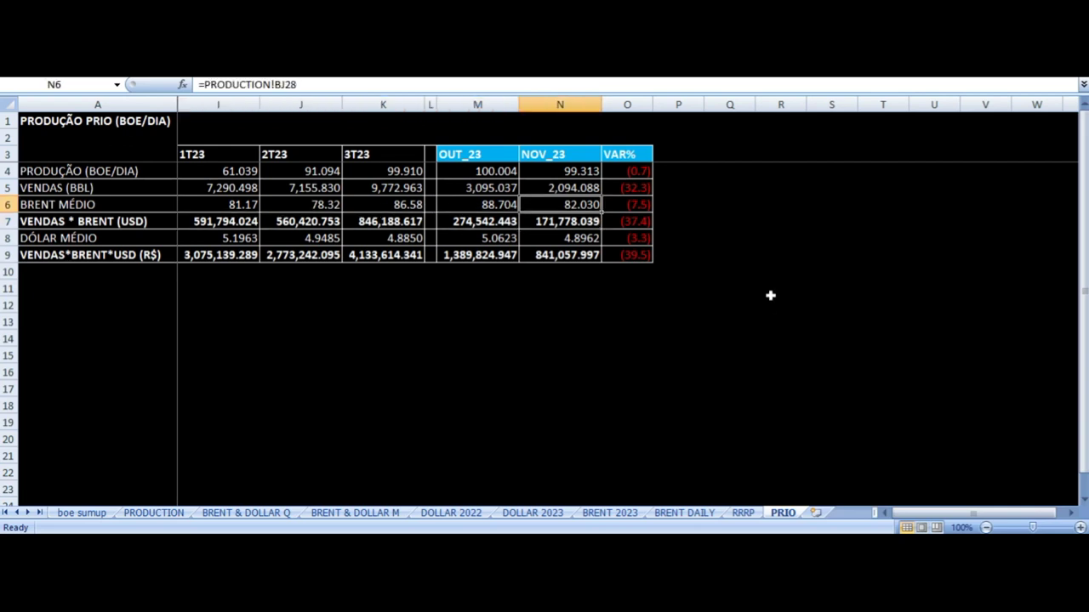
{"action": "key", "text": "Up"}
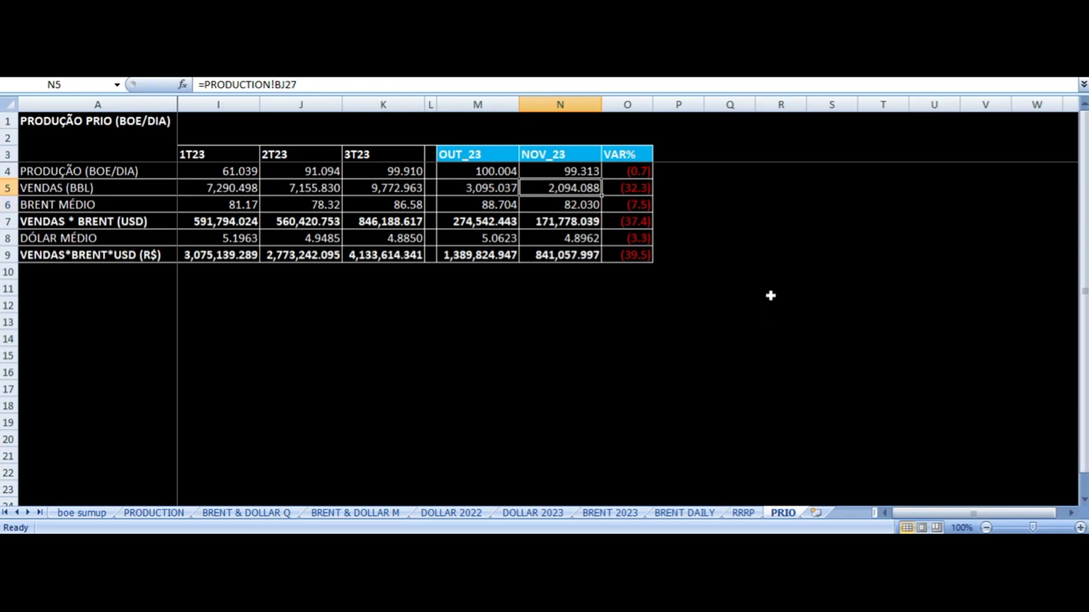
{"action": "key", "text": "Down"}
{"action": "key", "text": "Down"}
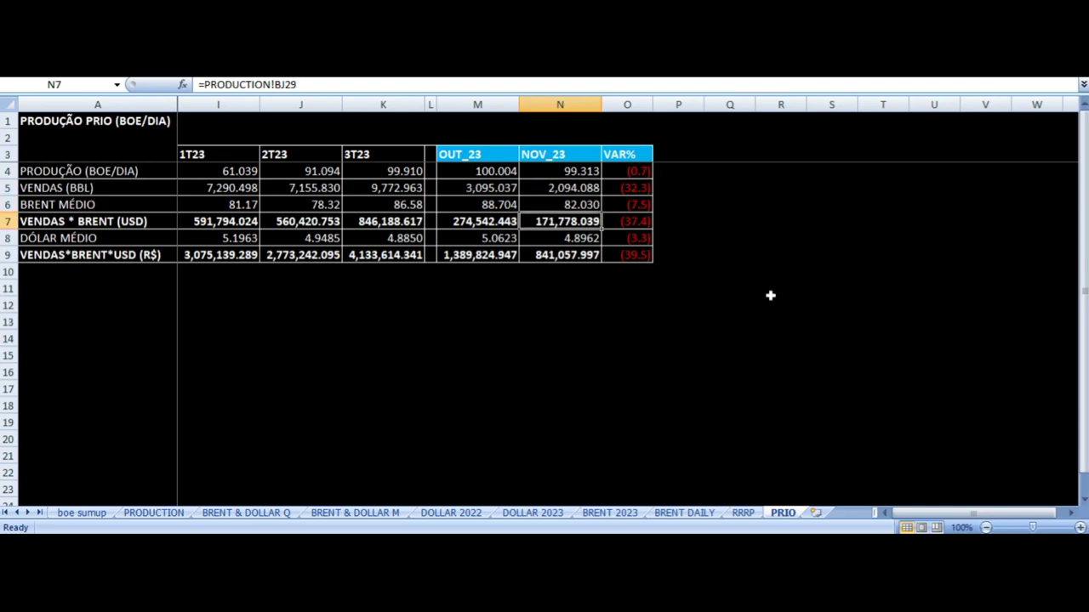
- Compare the average dollar rate (DÓLAR MÉDIO) between OUT_23 and NOV_23 and check its VAR%
{"action": "key", "text": "Right"}
{"action": "key", "text": "Down"}
{"action": "key", "text": "Left"}
{"action": "key", "text": "Left"}
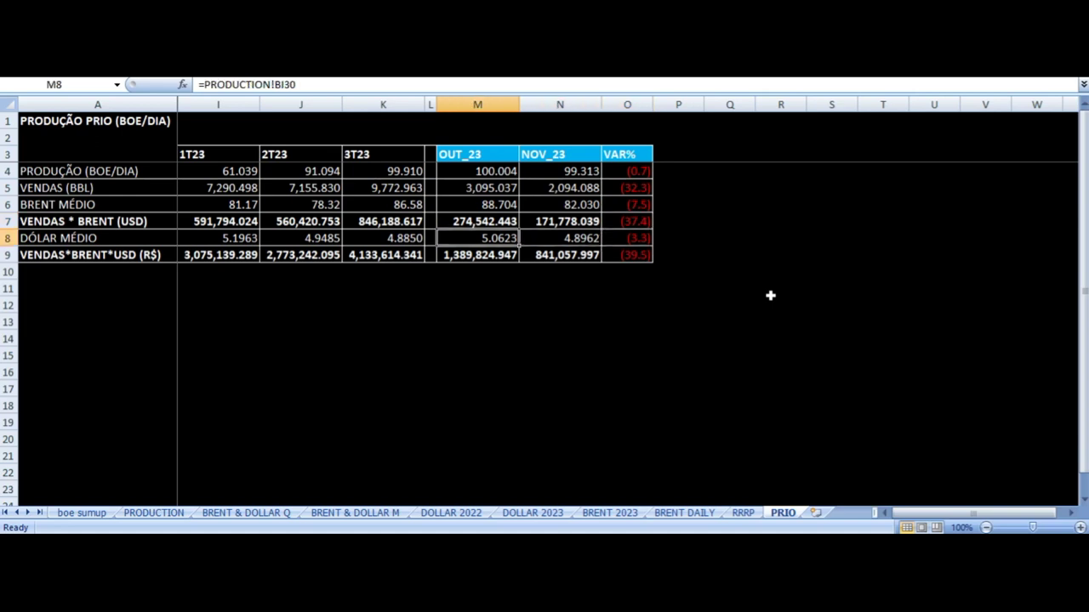
{"action": "key", "text": "Right"}
{"action": "key", "text": "Down"}
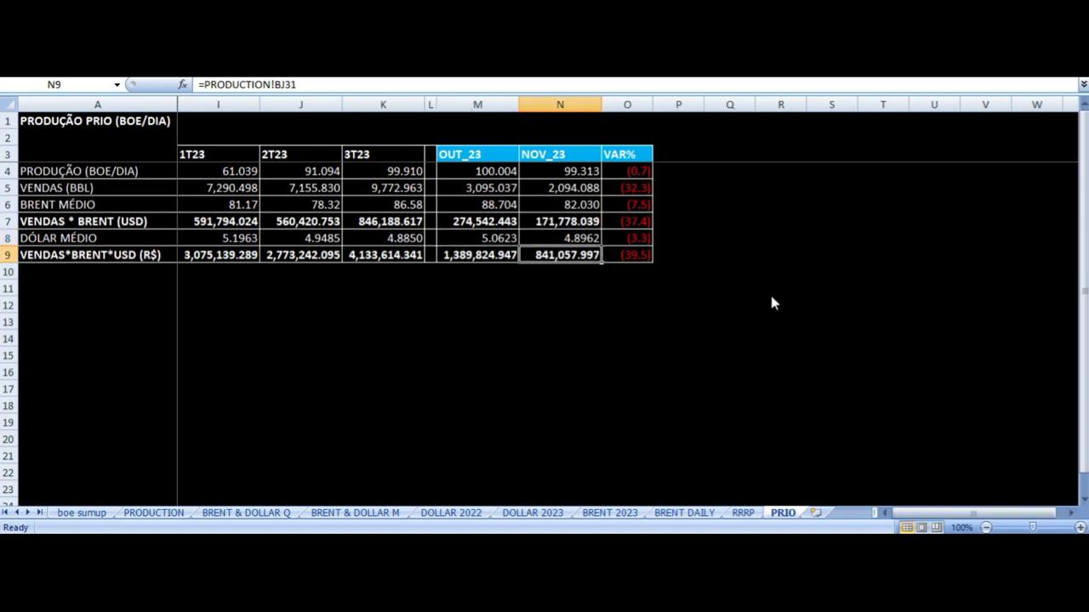
- Compare VENDAS*BRENT*USD (R$) between OUT_23 and NOV_23, including its VAR%
{"action": "key", "text": "Left"}
{"action": "key", "text": "Right"}
{"action": "key", "text": "Left"}
{"action": "key", "text": "Right"}
{"action": "key", "text": "Right"}
{"action": "key", "text": "Left"}
- Compare the VENDAS (BBL) sales volumes of OUT_23 and NOV_23, and check the production VAR%
{"action": "key", "text": "Up"}
{"action": "key", "text": "Up"}
{"action": "key", "text": "Up"}
{"action": "key", "text": "Up"}
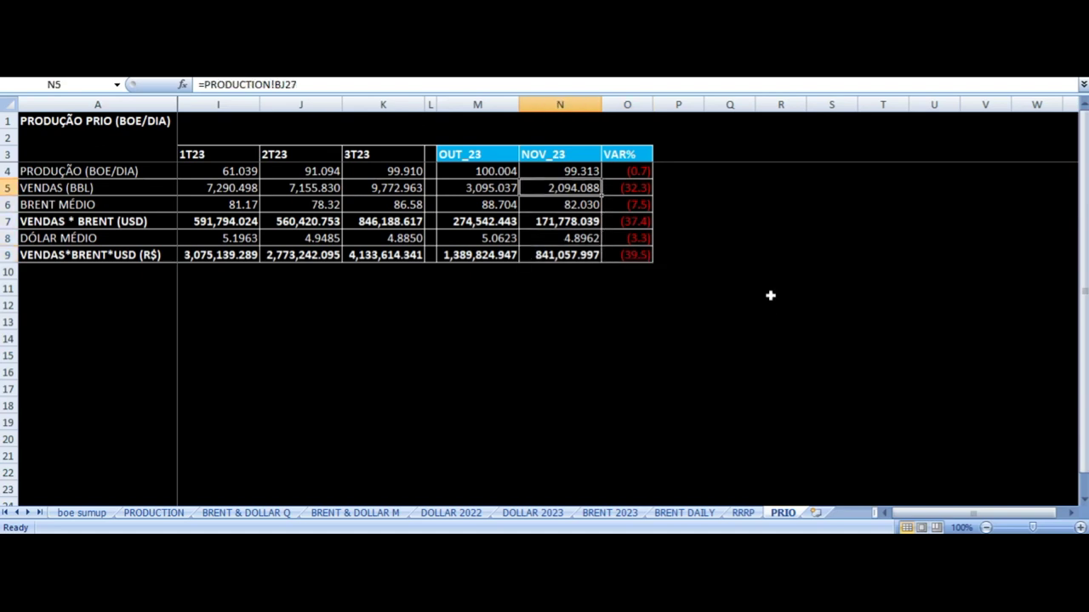
{"action": "key", "text": "Right"}
{"action": "key", "text": "Left"}
{"action": "key", "text": "Left"}
{"action": "key", "text": "Right"}
{"action": "key", "text": "Right"}
{"action": "key", "text": "Up"}
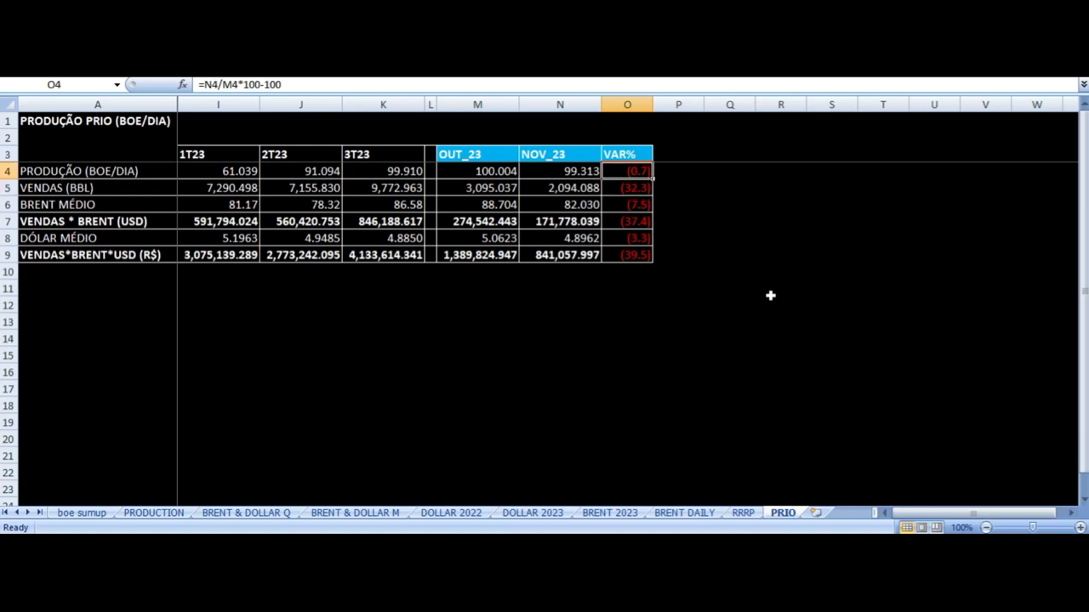
{"action": "key", "text": "Down"}
{"action": "key", "text": "Left"}
{"action": "key", "text": "Left"}
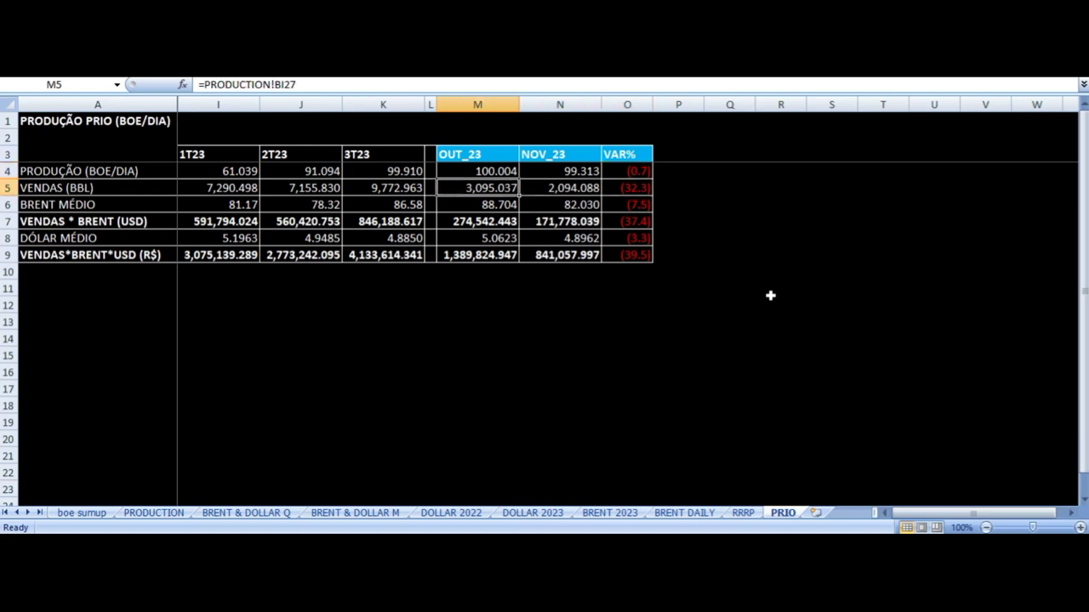
{"action": "key", "text": "Right"}
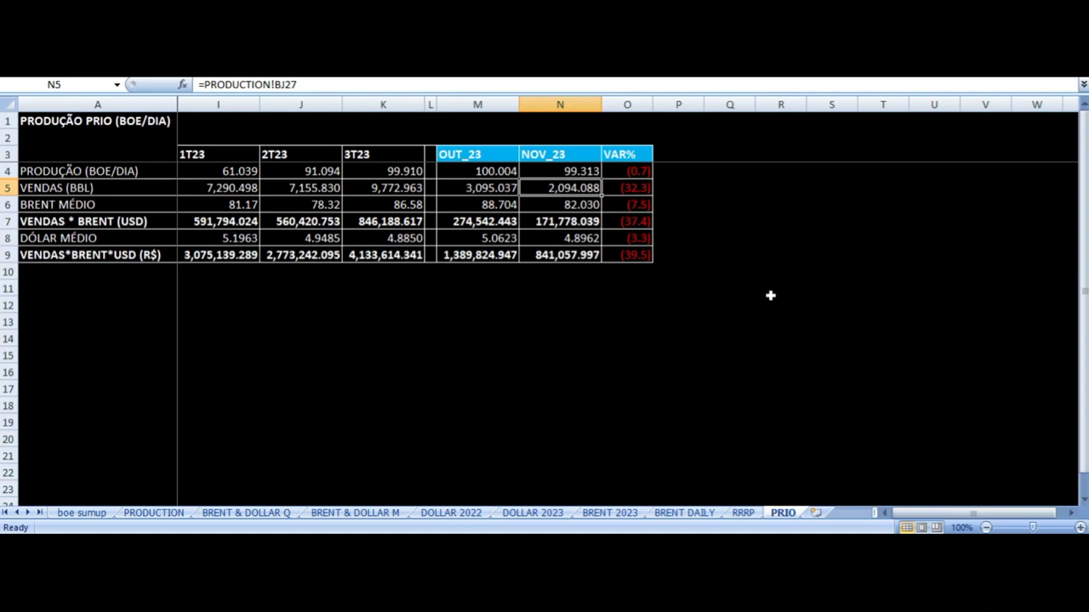
- Review the NOV_23 Brent and dollar averages against OUT_23, down to the sales value in R$
{"action": "key", "text": "Down"}
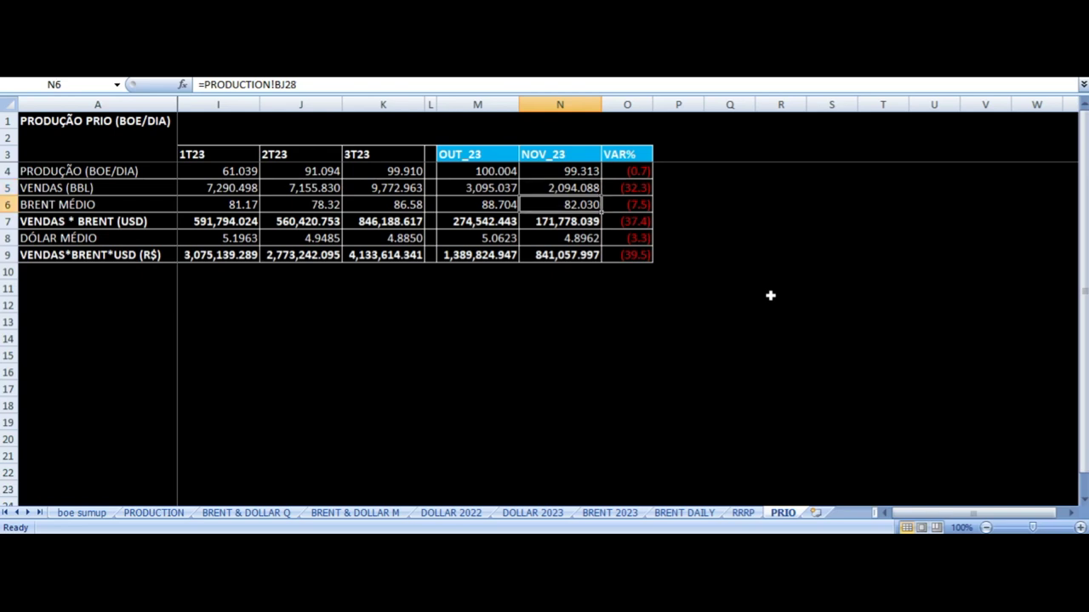
{"action": "key", "text": "Down"}
{"action": "key", "text": "Down"}
{"action": "key", "text": "Left"}
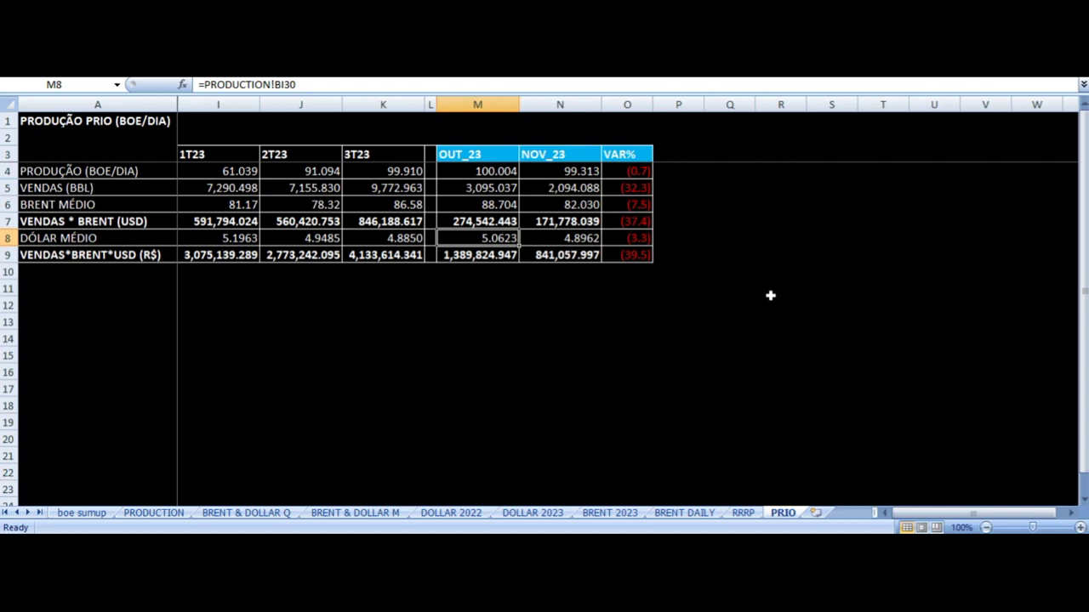
{"action": "key", "text": "Right"}
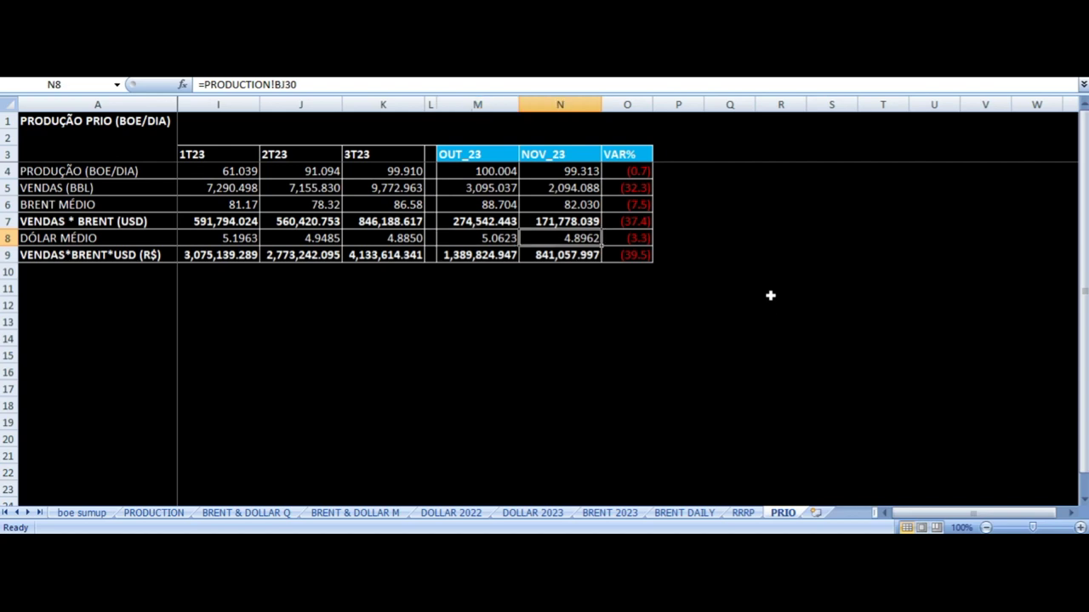
{"action": "key", "text": "Down"}
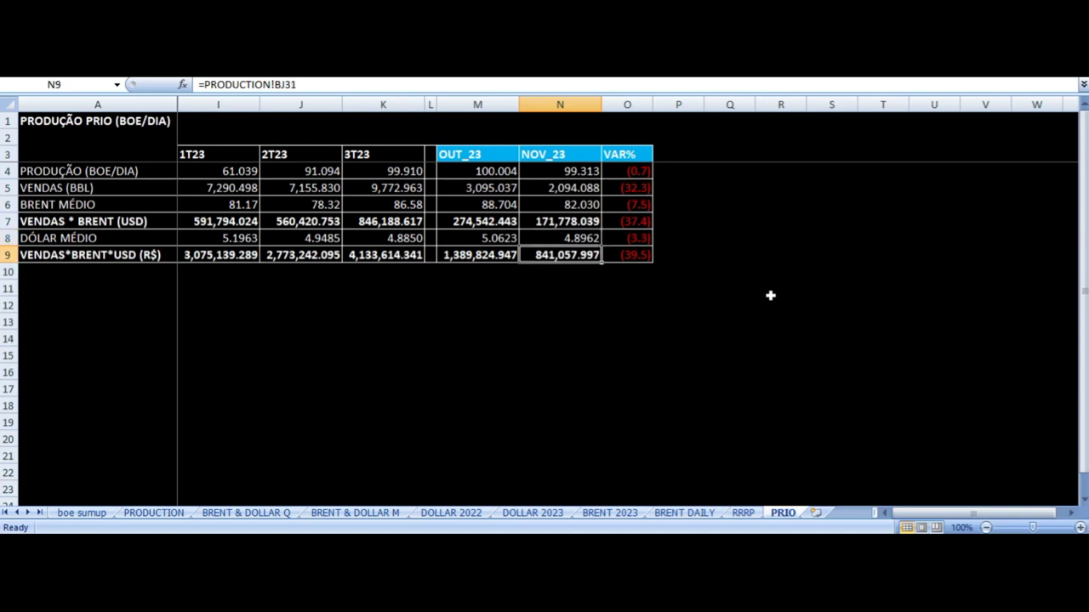
{"action": "key", "text": "Left"}
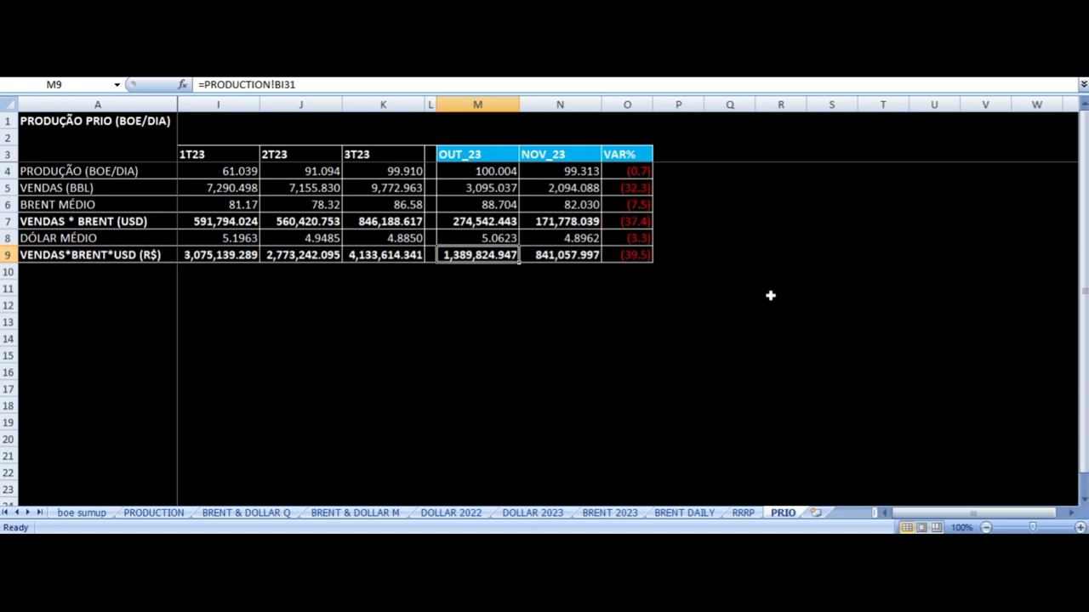
- Trace the OUT_23 column from the average Brent price down to the sales value in R$
{"action": "key", "text": "Right"}
{"action": "key", "text": "Left"}
{"action": "key", "text": "Up"}
{"action": "key", "text": "Up"}
{"action": "key", "text": "Up"}
{"action": "key", "text": "Down"}
{"action": "key", "text": "Down"}
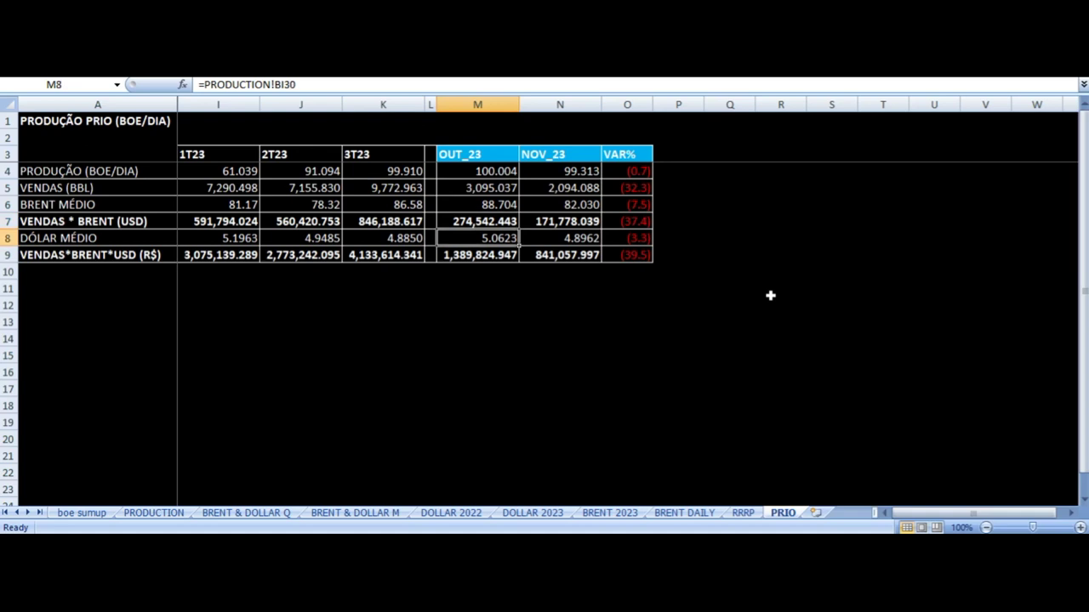
{"action": "key", "text": "Up"}
{"action": "key", "text": "Up"}
{"action": "key", "text": "Down"}
{"action": "key", "text": "Down"}
{"action": "key", "text": "Down"}
{"action": "key", "text": "Down"}
{"action": "key", "text": "Up"}
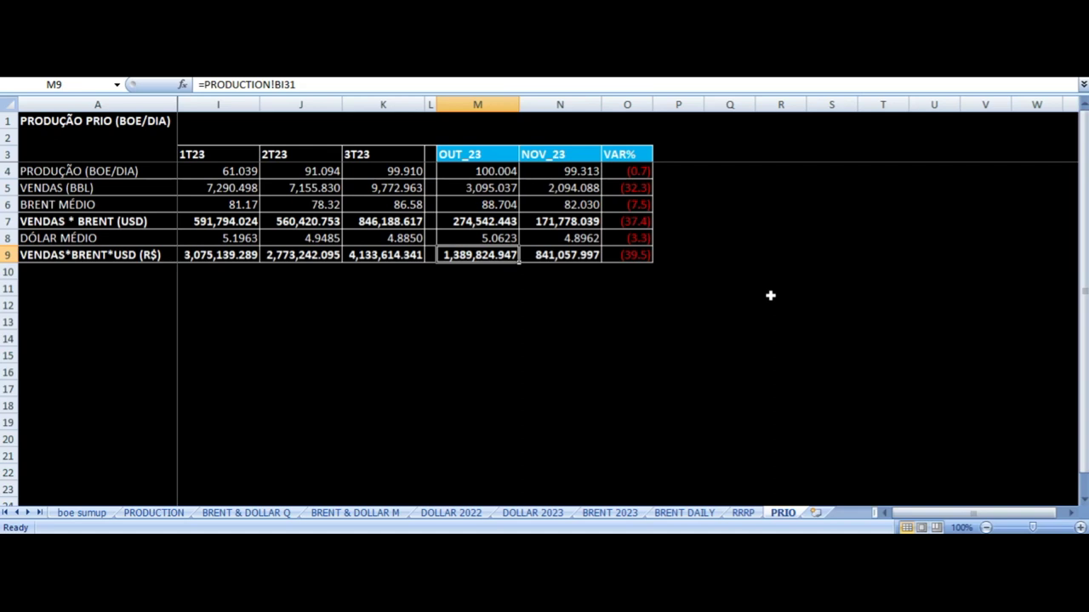
- Trace the NOV_23 column from sales volume down to VENDAS*BRENT*USD (R$) and its VAR%
{"action": "key", "text": "Right"}
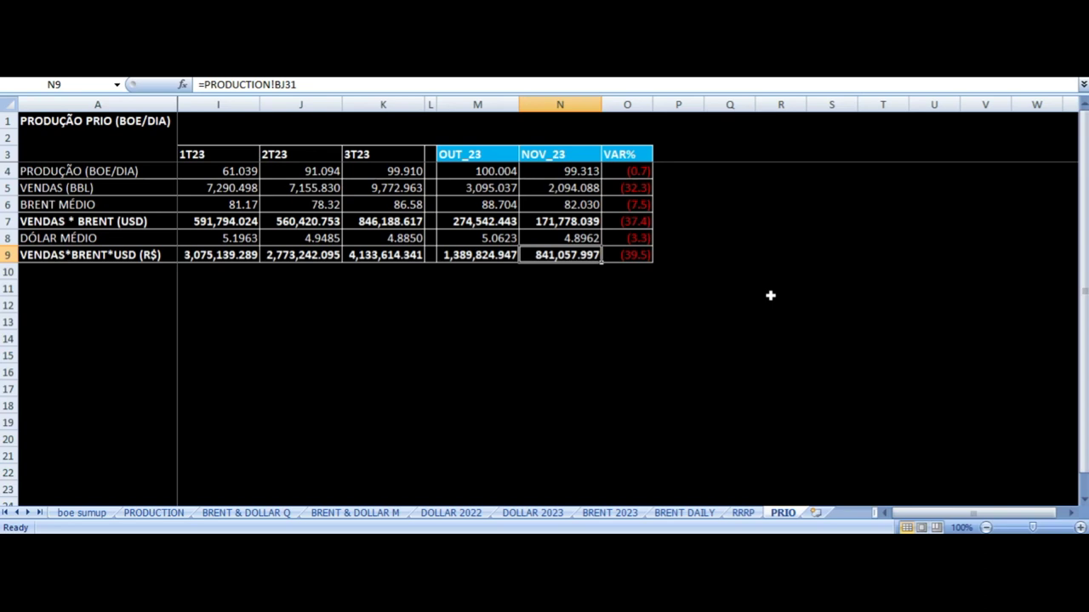
{"action": "key", "text": "Left"}
{"action": "key", "text": "Right"}
{"action": "key", "text": "Up"}
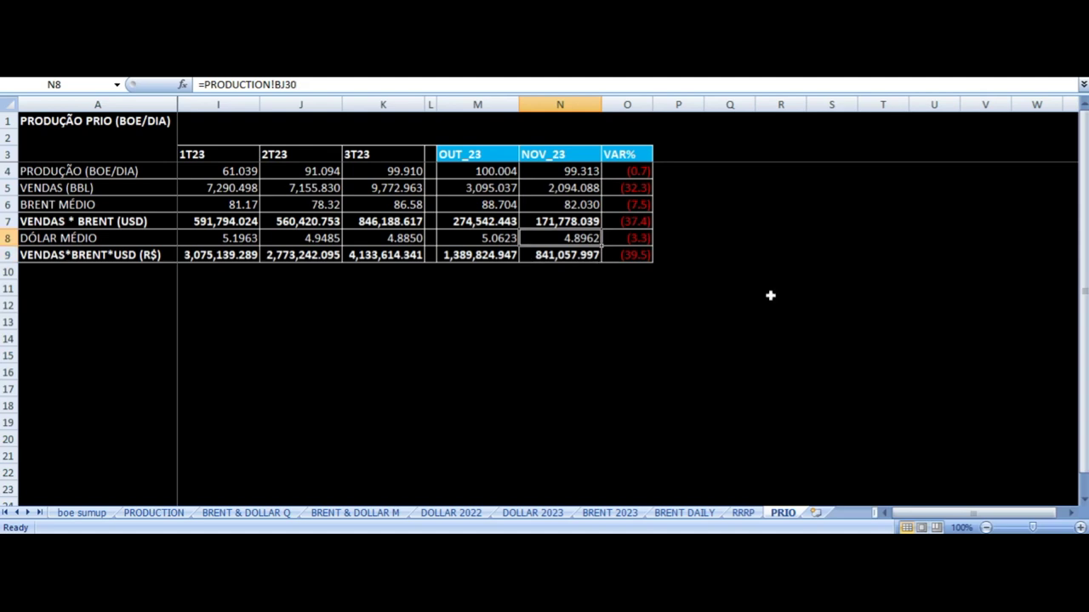
{"action": "key", "text": "Up"}
{"action": "key", "text": "Up"}
{"action": "key", "text": "Up"}
{"action": "key", "text": "Down"}
{"action": "key", "text": "Down"}
{"action": "key", "text": "Down"}
{"action": "key", "text": "Down"}
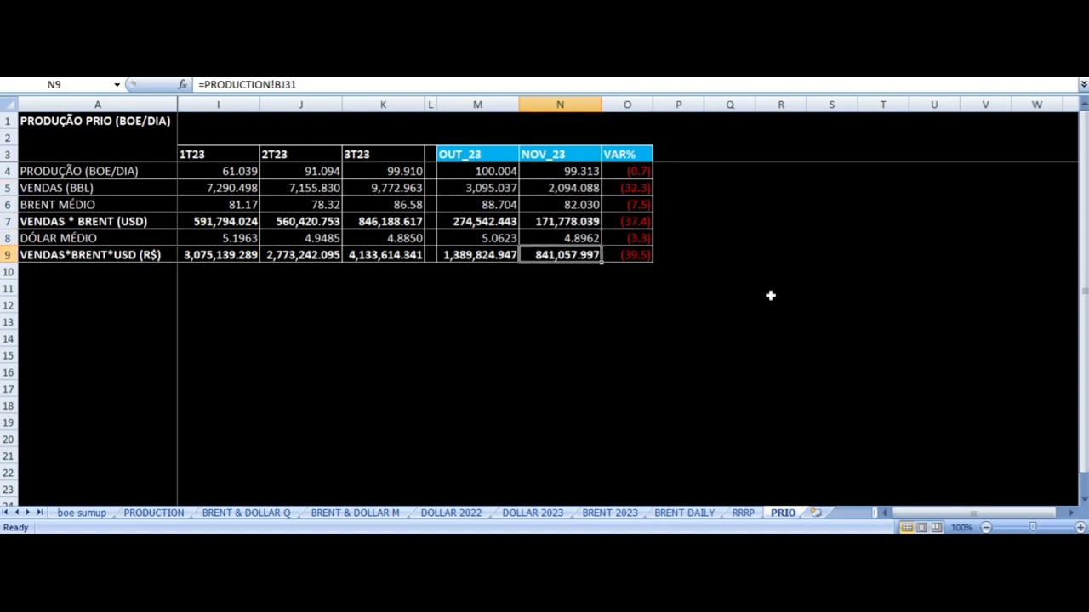
{"action": "key", "text": "Right"}
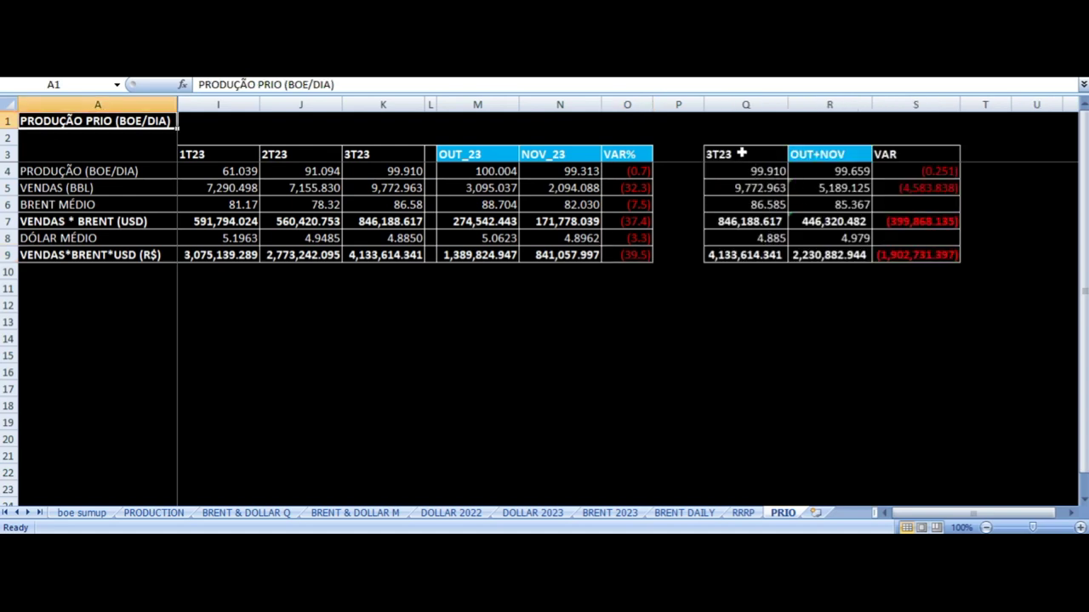
- Examine the 3T23 and OUT+NOV columns of the comparison table, including their production figures
{"action": "left_click", "coordinate": [742, 153]}
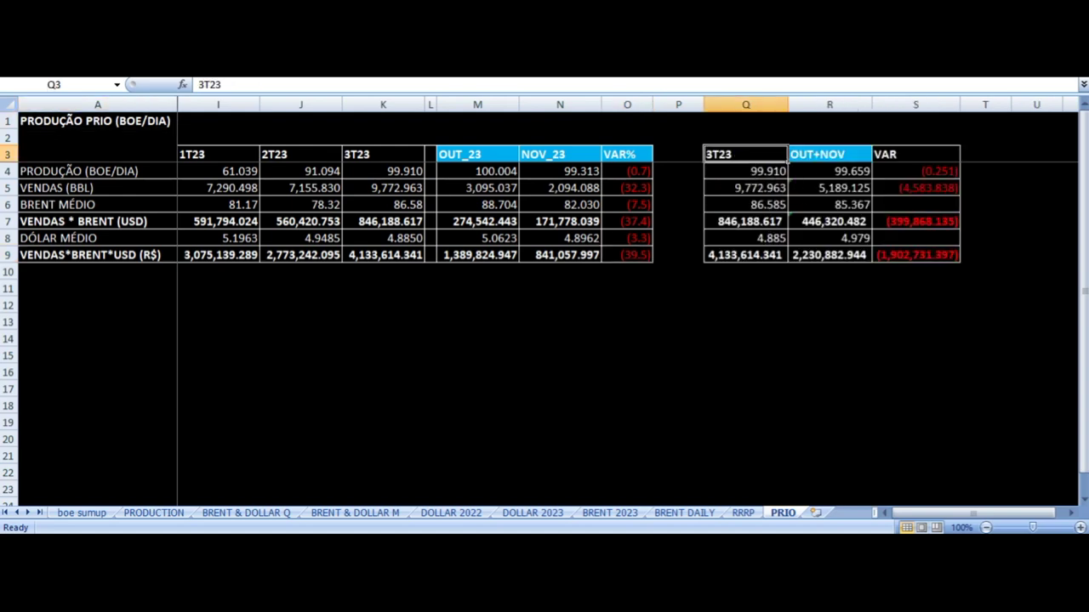
{"action": "key", "text": "Right"}
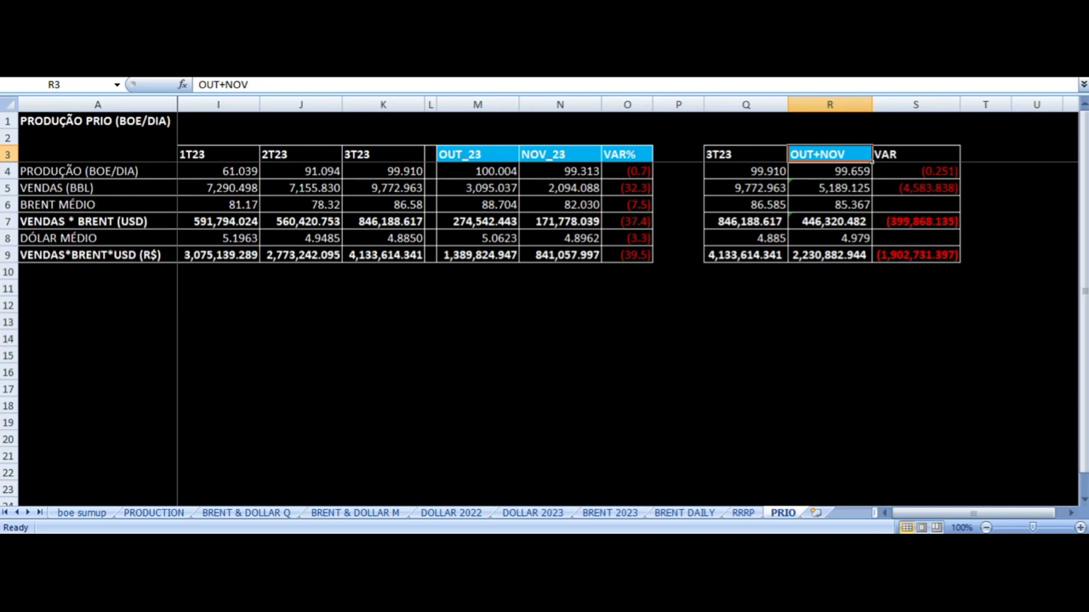
{"action": "key", "text": "Down"}
{"action": "key", "text": "Up"}
{"action": "key", "text": "Down"}
{"action": "key", "text": "Left"}
{"action": "key", "text": "Up"}
- Check the production and sales volume variances between 3T23 and OUT+NOV
{"action": "left_click", "coordinate": [745, 187]}
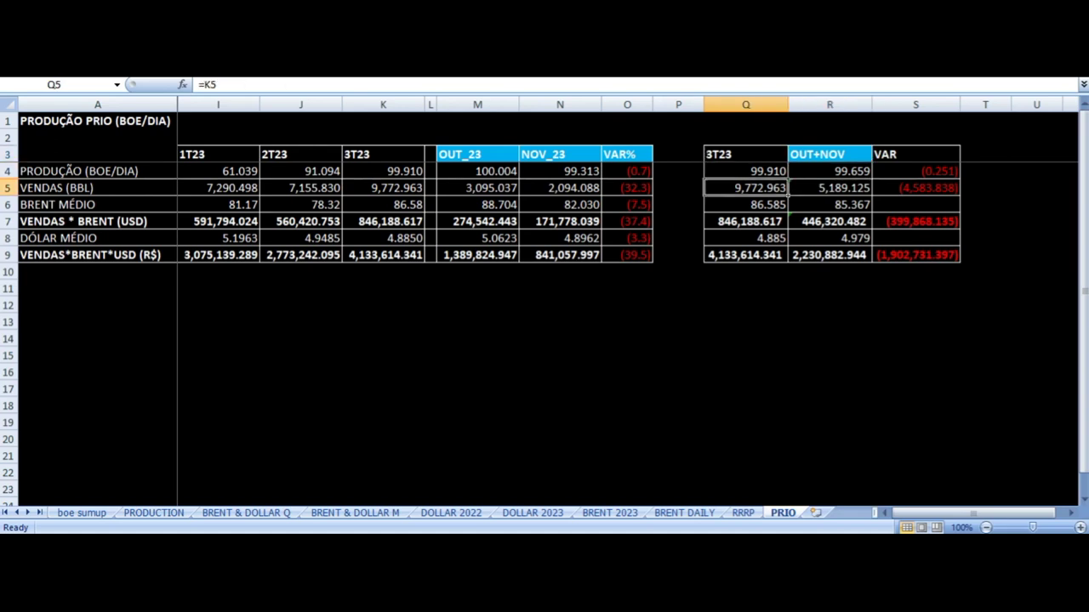
{"action": "left_click", "coordinate": [745, 171]}
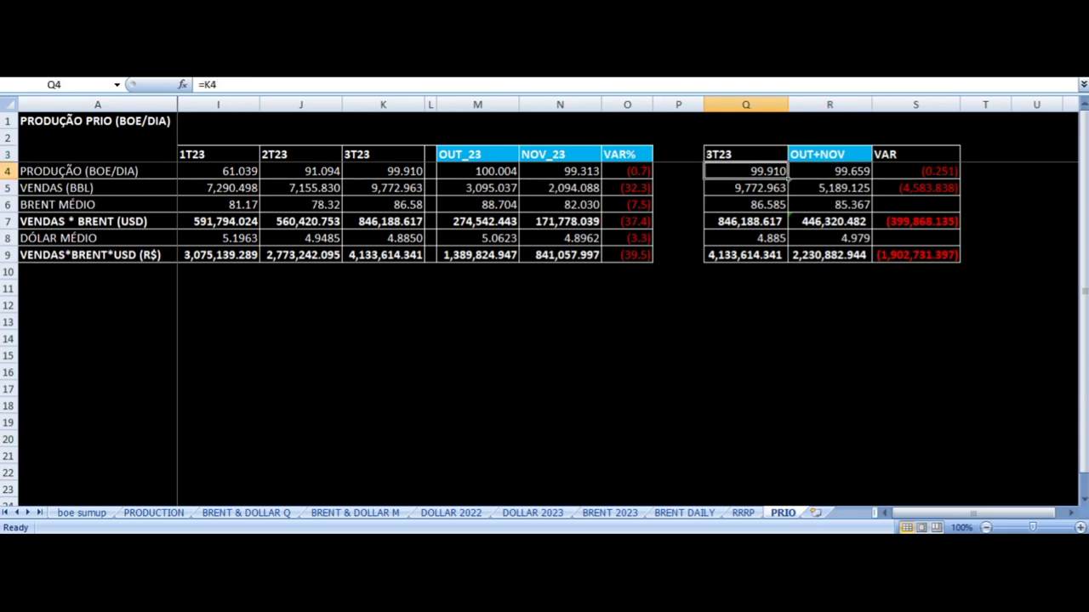
{"action": "key", "text": "Right"}
{"action": "key", "text": "Right"}
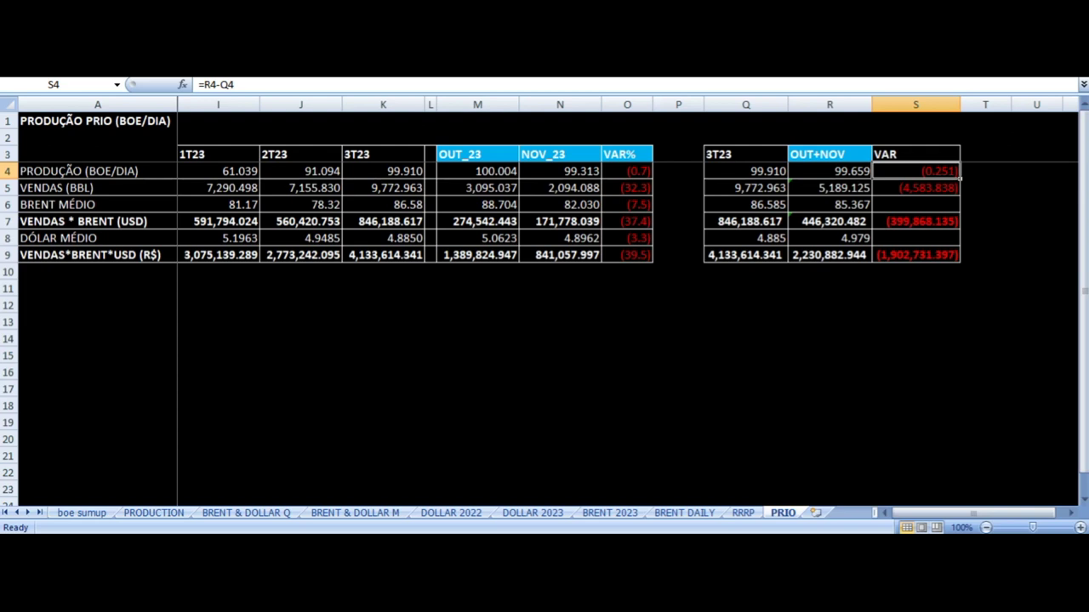
{"action": "key", "text": "Down"}
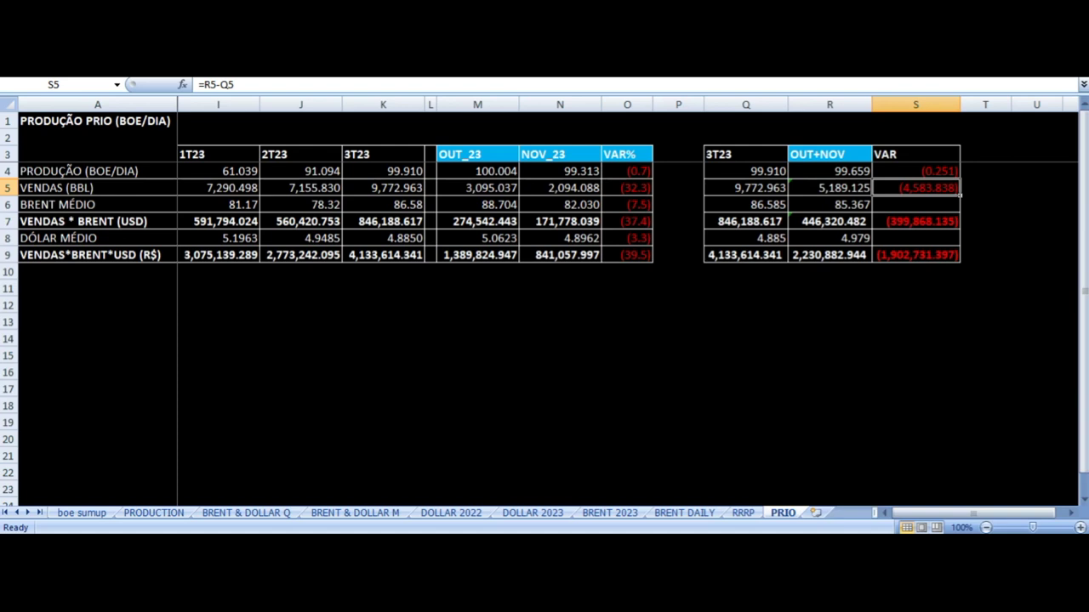
- Trace the VENDAS (BBL) row from the OUT+NOV and 3T23 comparison back to the October and November sales volumes
{"action": "left_click", "coordinate": [829, 187]}
{"action": "left_click", "coordinate": [746, 187]}
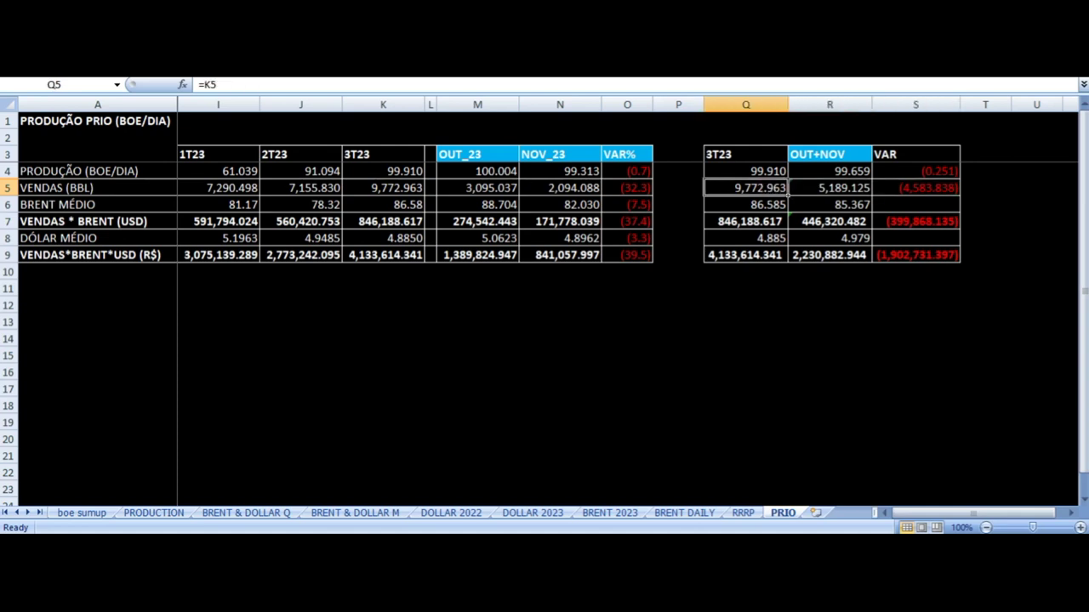
{"action": "key", "text": "Left"}
{"action": "key", "text": "Left"}
{"action": "key", "text": "Left"}
{"action": "key", "text": "Left"}
{"action": "key", "text": "Left"}
{"action": "key", "text": "Left"}
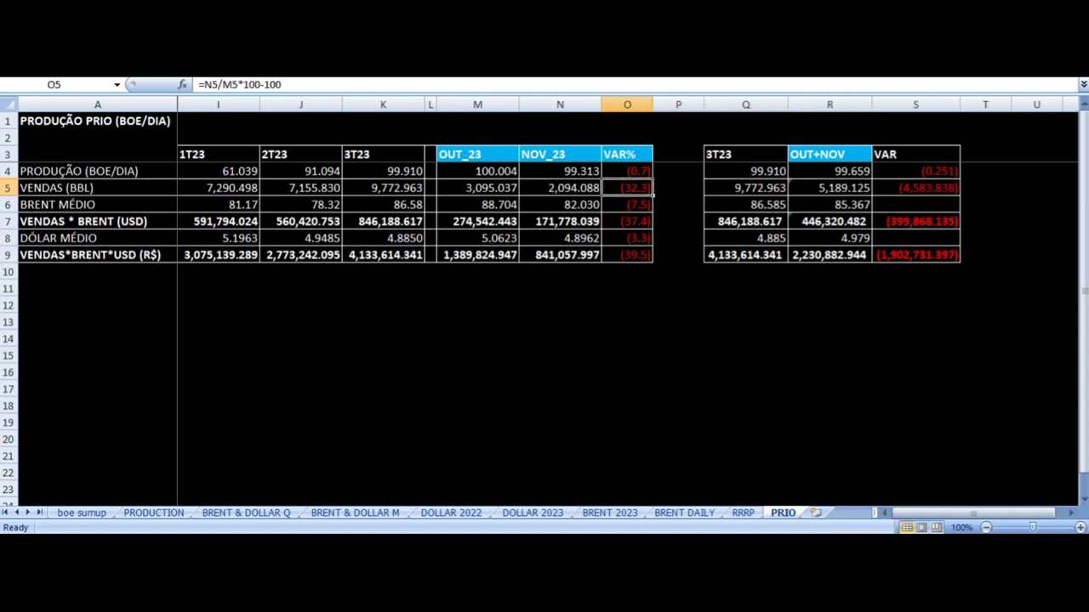
- Return along the VENDAS (BBL) row to the combined OUT+NOV sales volume in the comparison table
{"action": "key", "text": "Right"}
{"action": "key", "text": "Right"}
{"action": "key", "text": "Right"}
{"action": "key", "text": "Right"}
{"action": "key", "text": "Right"}
{"action": "key", "text": "Right"}
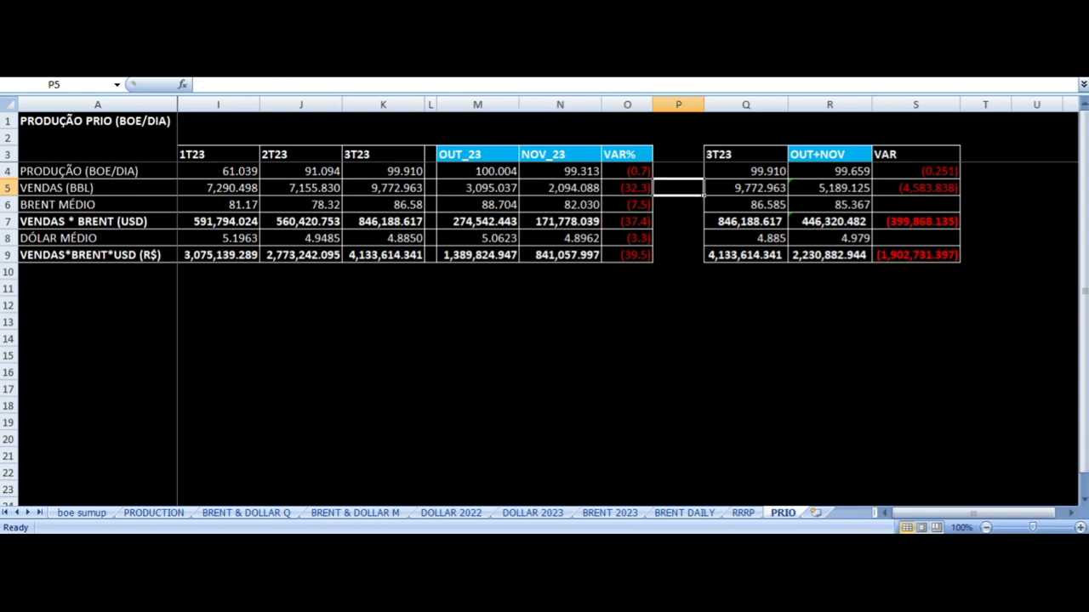
{"action": "key", "text": "Right"}
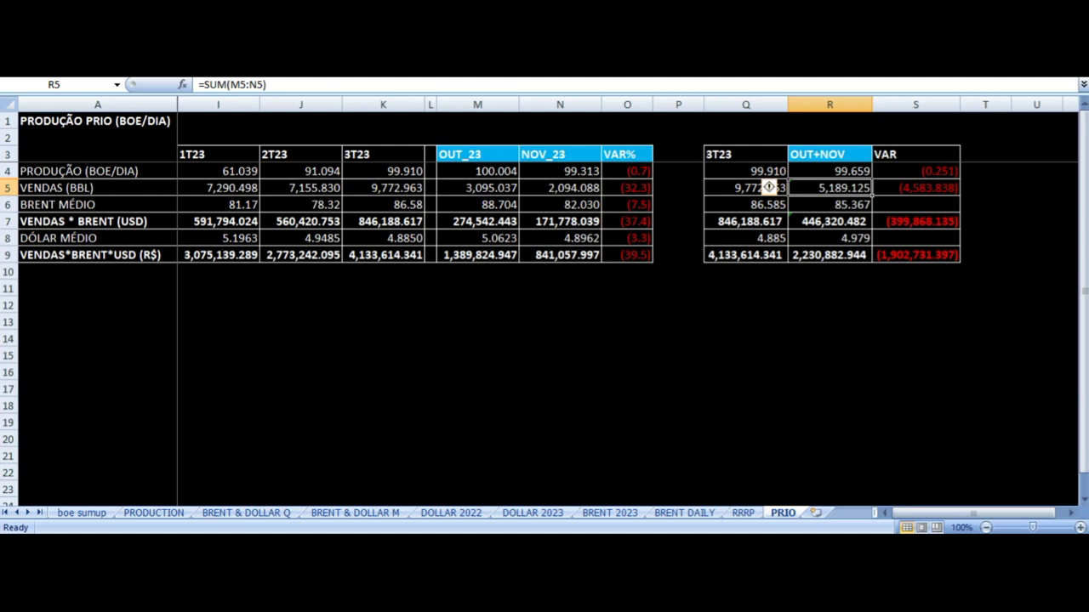
- Check the OUT+NOV average Brent price and VENDAS * BRENT (USD) value, including its variance against 3T23
{"action": "key", "text": "Down"}
{"action": "key", "text": "Down"}
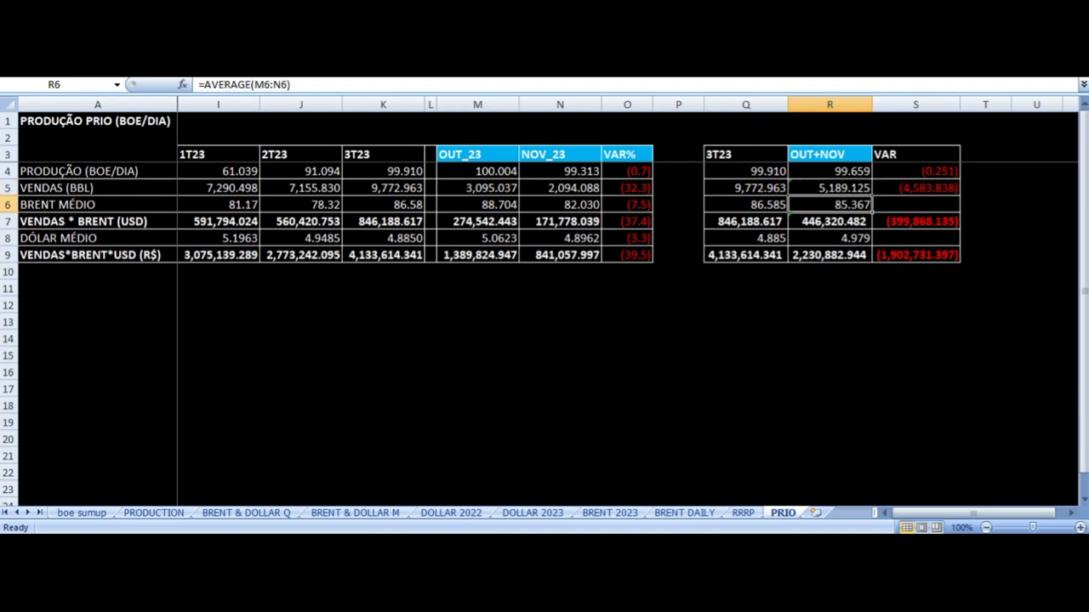
{"action": "key", "text": "Up"}
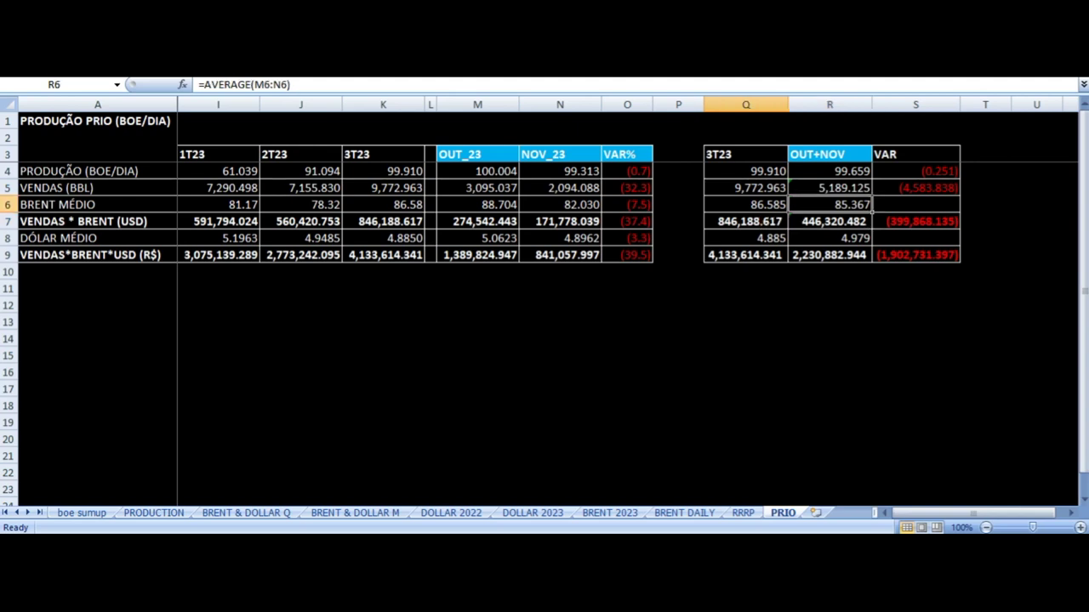
{"action": "key", "text": "Down"}
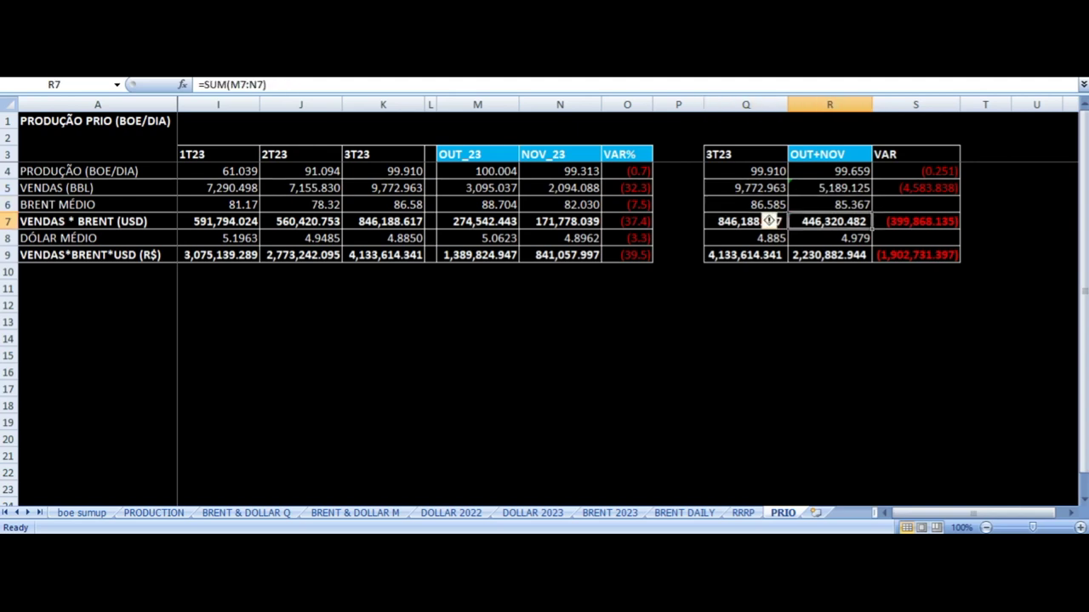
{"action": "key", "text": "Right"}
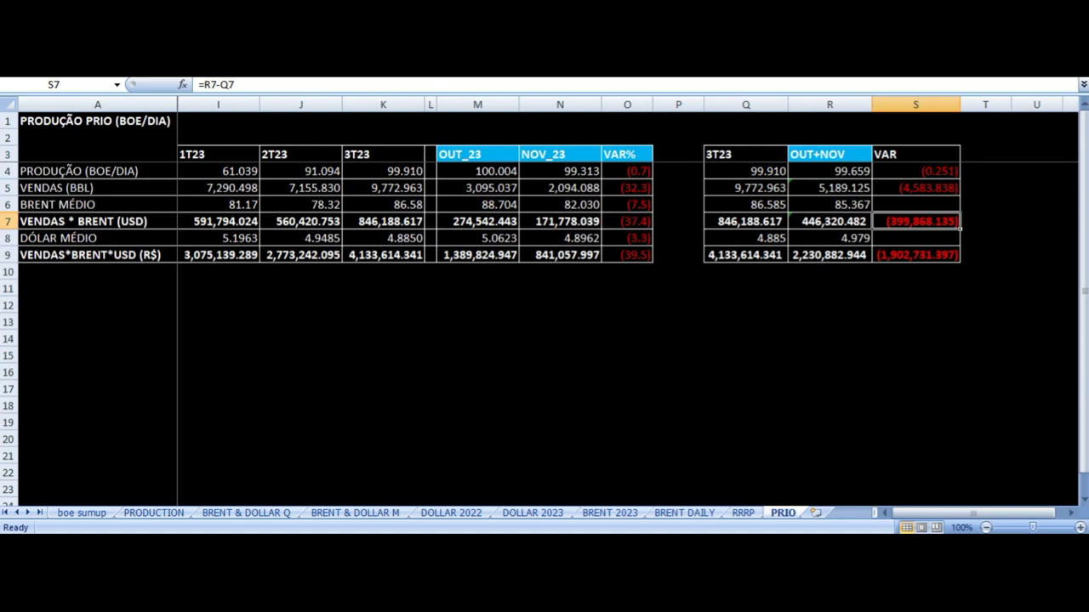
- Trace the comparison table's 3T23 column from sales volume and average Brent down to VENDAS*BRENT*USD (R$)
{"action": "key", "text": "Left"}
{"action": "key", "text": "Left"}
{"action": "key", "text": "Up"}
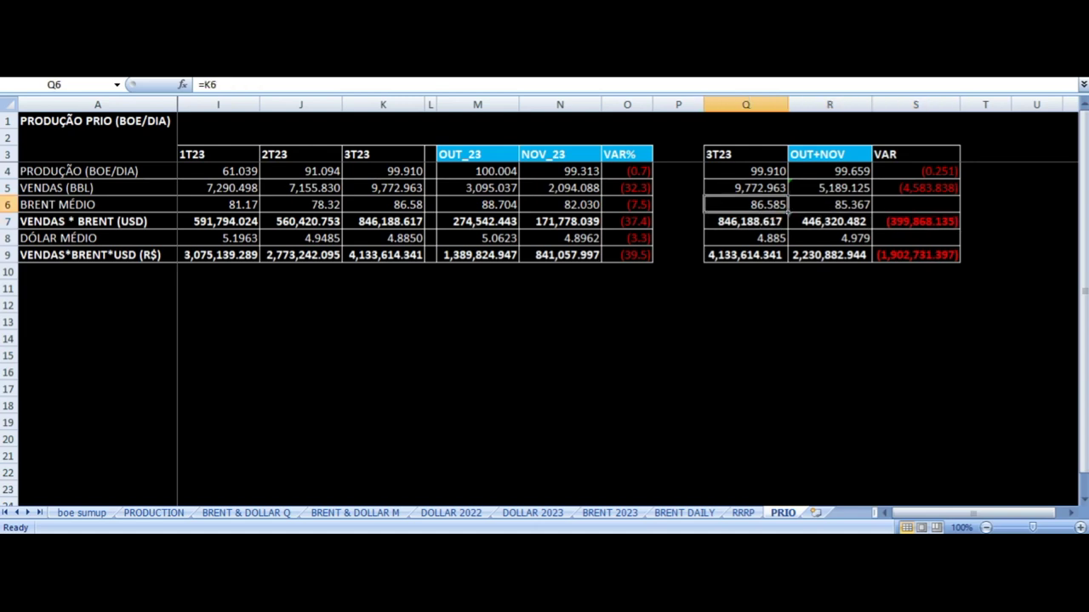
{"action": "key", "text": "Up"}
{"action": "key", "text": "Down"}
{"action": "key", "text": "Down"}
{"action": "key", "text": "Down"}
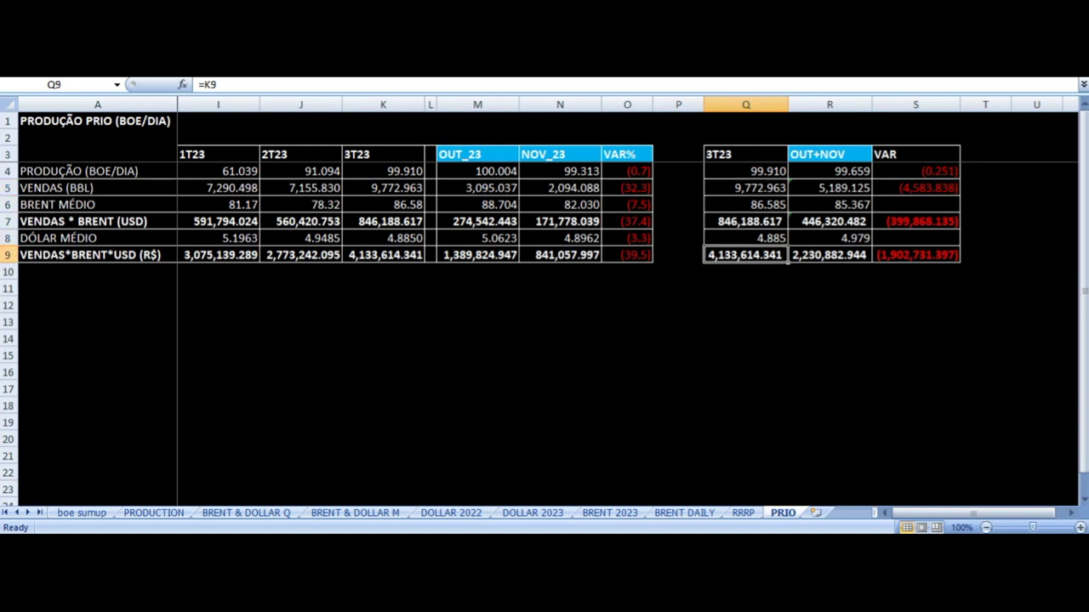
- Compare VENDAS*BRENT*USD (R$) between 3T23 and OUT+NOV, and examine its variance
{"action": "left_click", "coordinate": [829, 254]}
{"action": "left_click", "coordinate": [915, 254]}
{"action": "left_click", "coordinate": [830, 254]}
{"action": "left_click", "coordinate": [915, 254]}
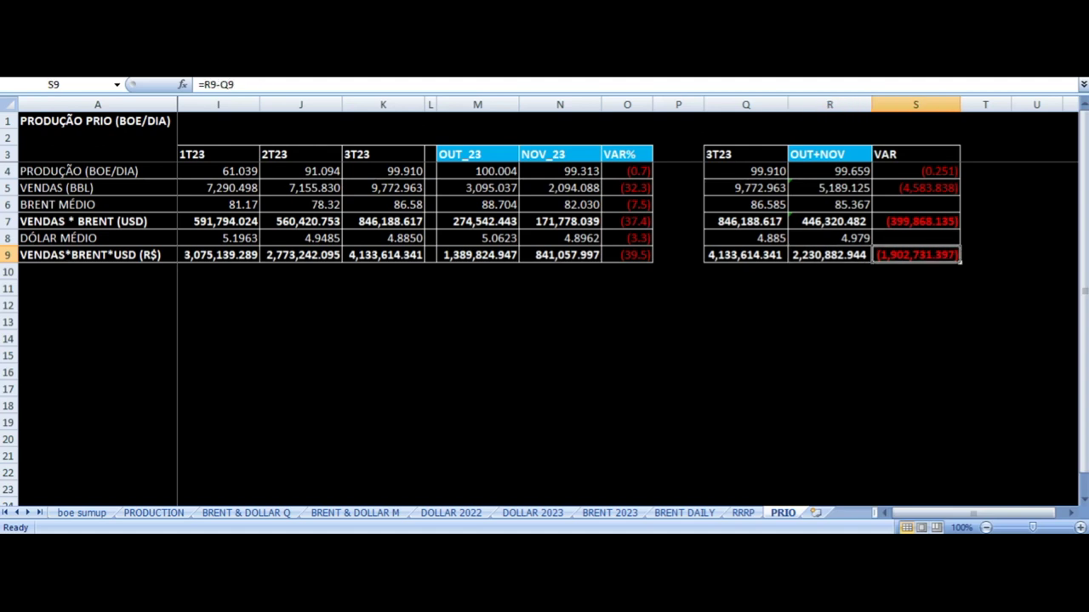
{"action": "key", "text": "Left"}
{"action": "key", "text": "Left"}
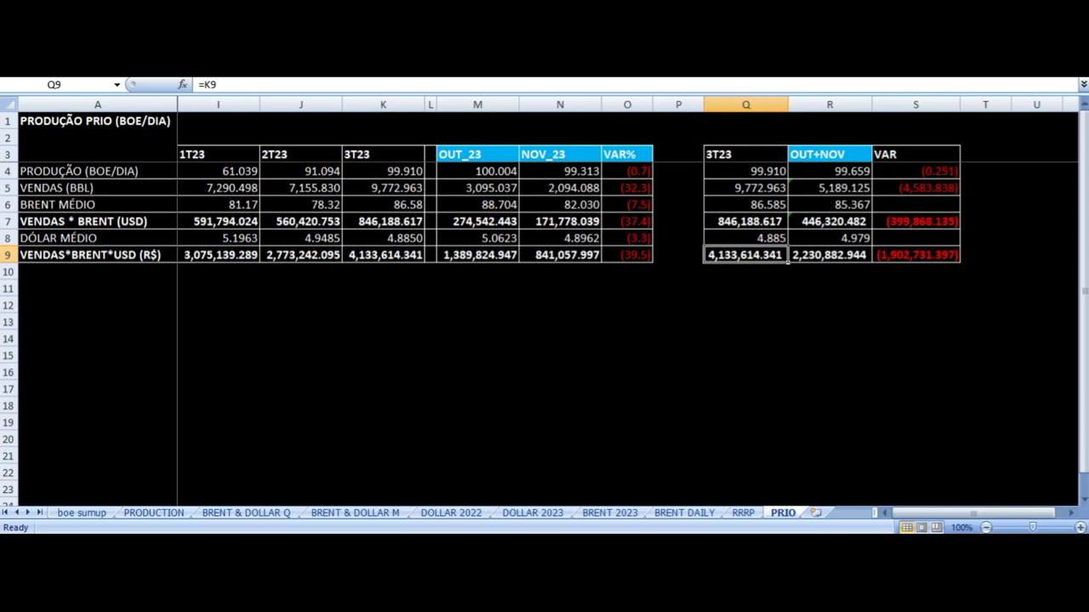
{"action": "left_click", "coordinate": [829, 254]}
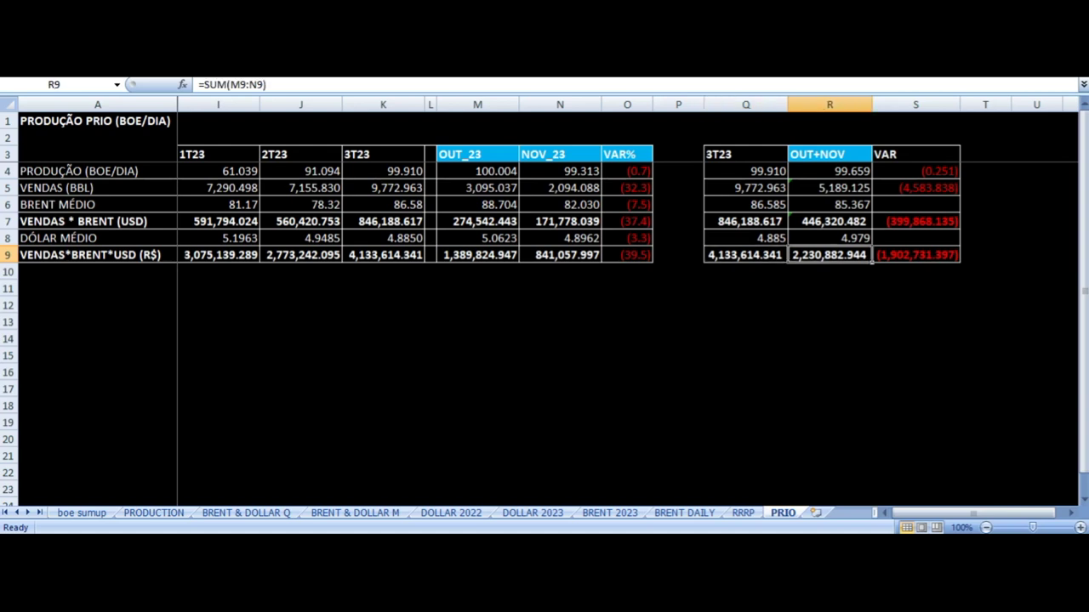
{"action": "left_click", "coordinate": [915, 255]}
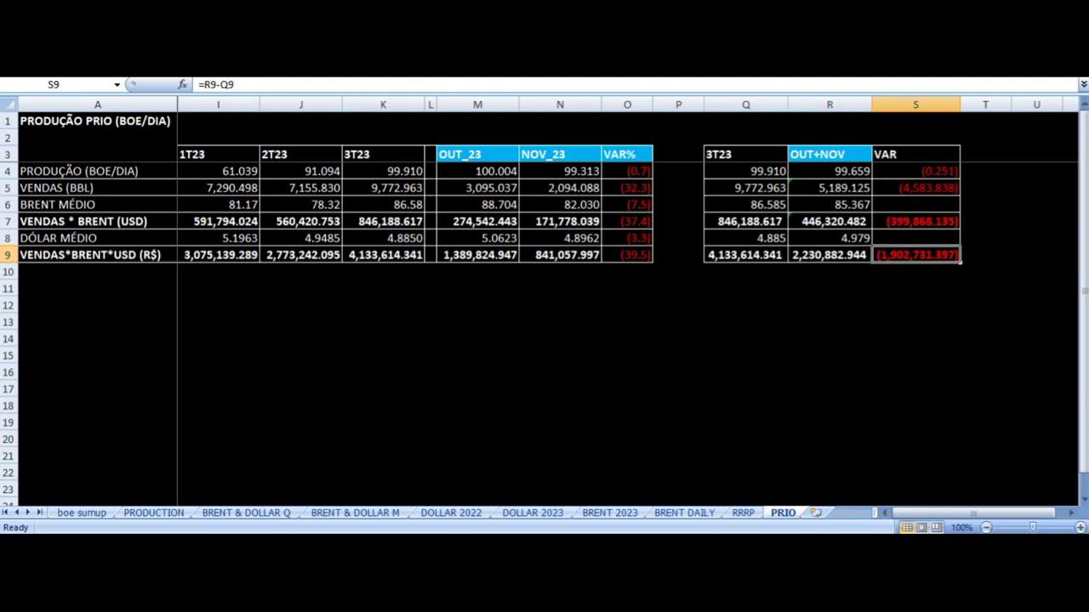
{"action": "left_click", "coordinate": [829, 255]}
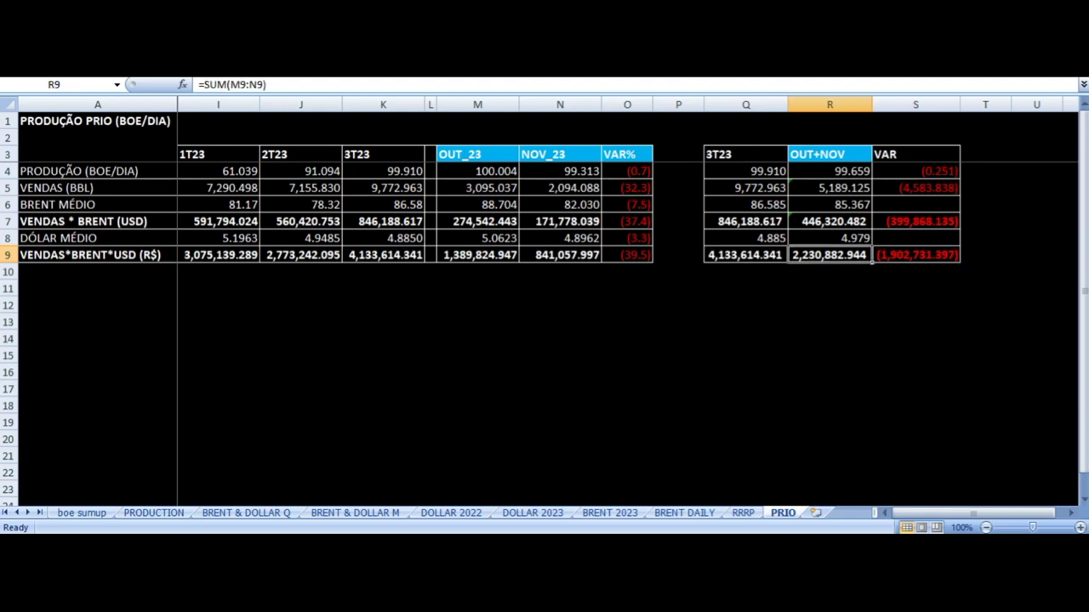
{"action": "left_click", "coordinate": [745, 255]}
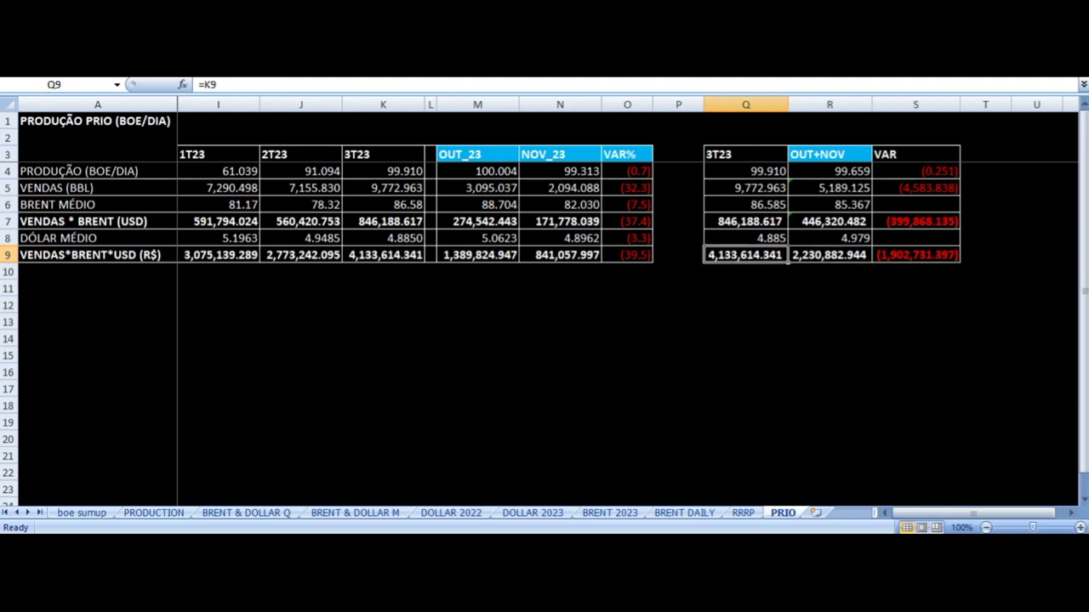
{"action": "left_click", "coordinate": [829, 254]}
{"action": "left_click", "coordinate": [915, 254]}
- Review the comparison table's VAR column upward from VENDAS * BRENT (USD) through sales volume to production
{"action": "left_click", "coordinate": [916, 221]}
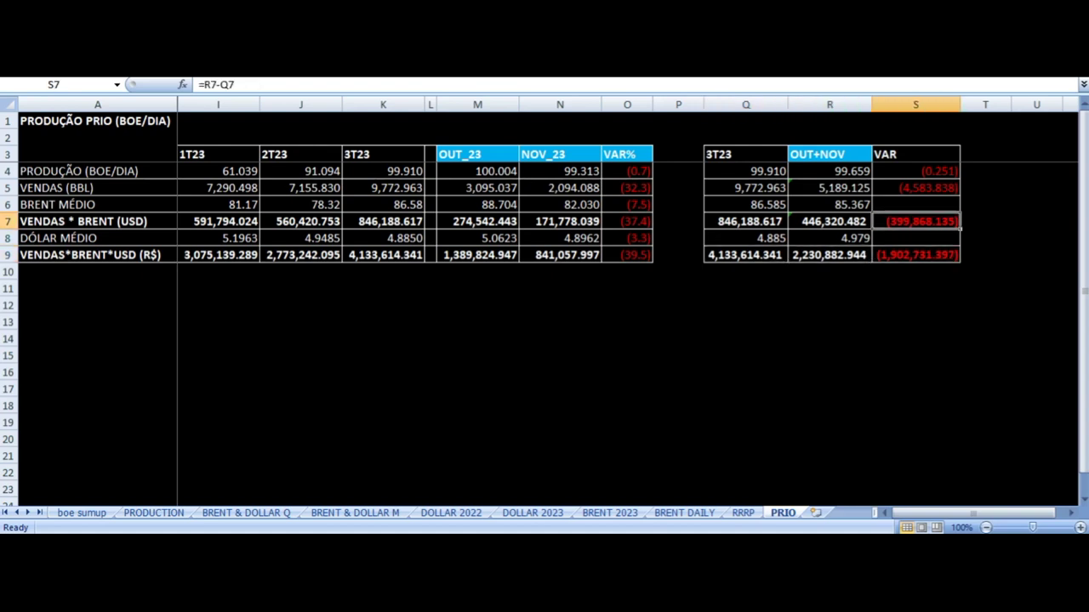
{"action": "left_click", "coordinate": [915, 204]}
{"action": "left_click", "coordinate": [915, 188]}
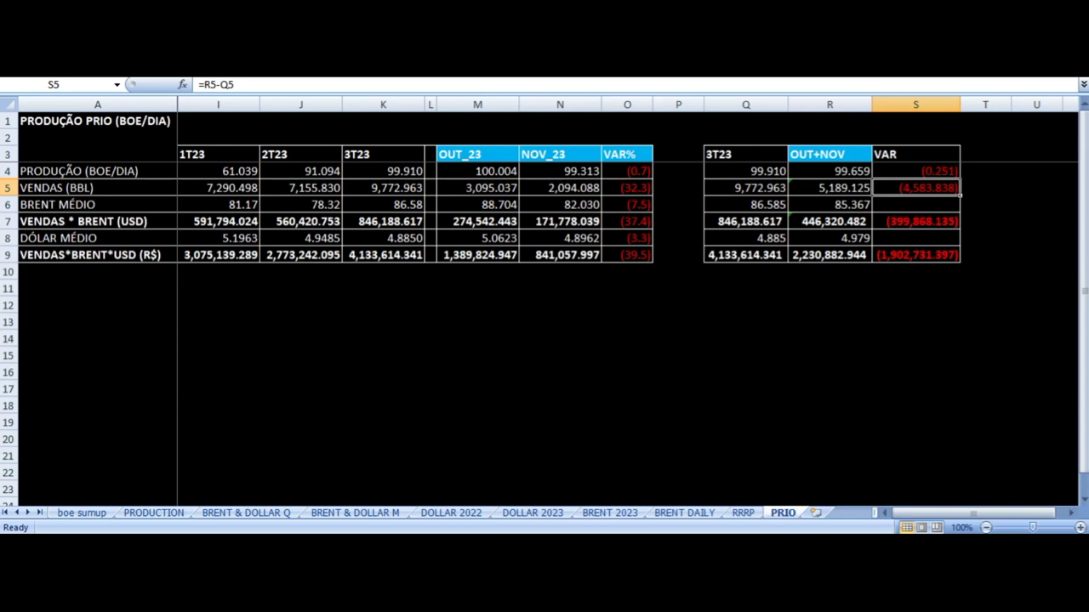
{"action": "left_click", "coordinate": [915, 171]}
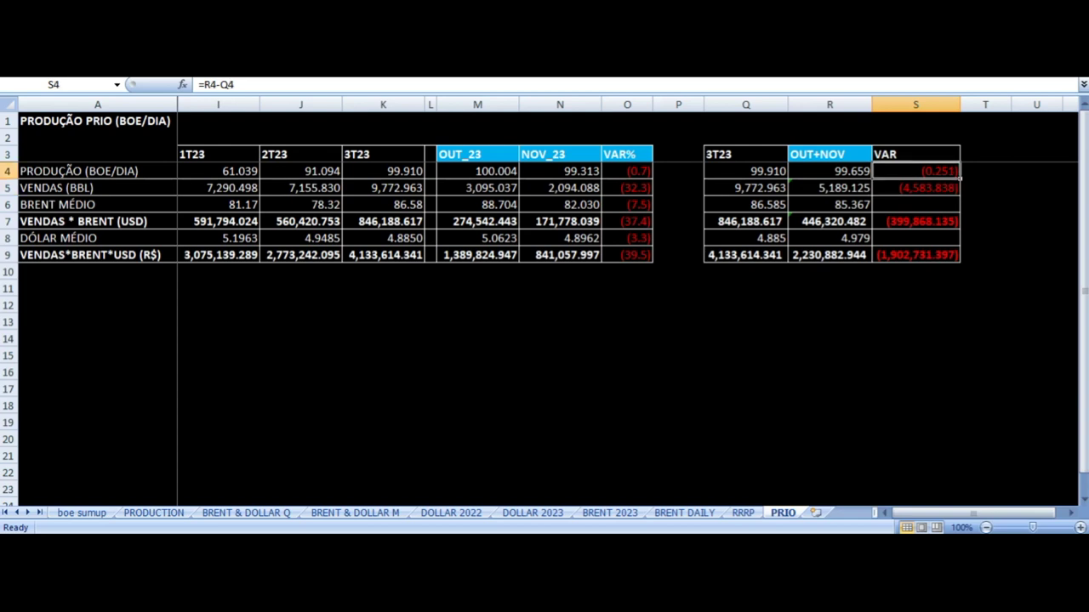
- Leave the comparison table and go back to the sheet's title cell, PRODUÇÃO PRIO (BOE/DIA)
{"action": "left_click", "coordinate": [915, 121]}
{"action": "left_click", "coordinate": [829, 121]}
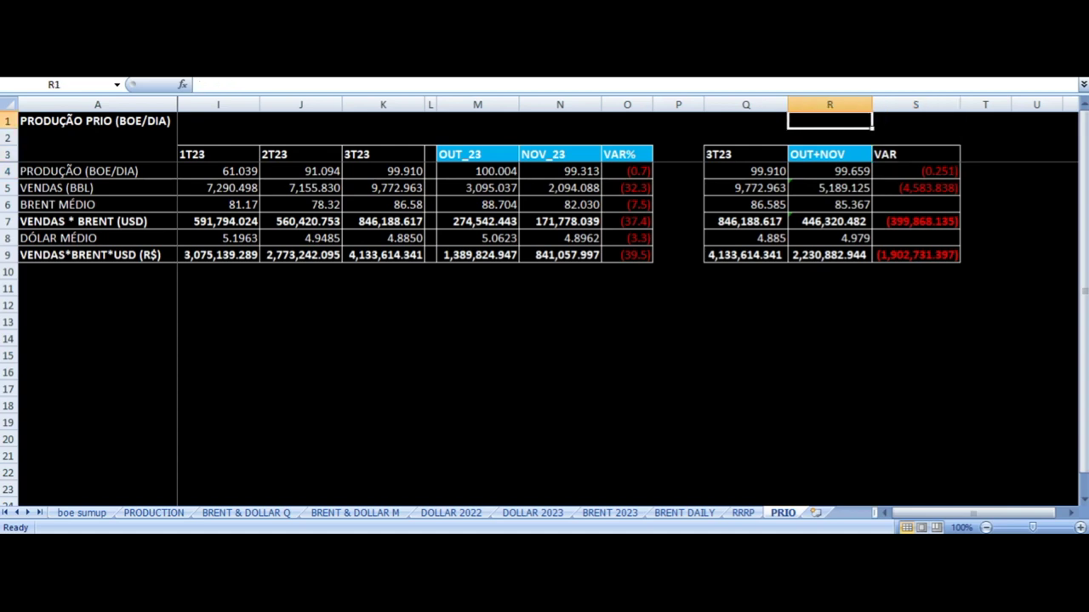
{"action": "left_click", "coordinate": [97, 120]}
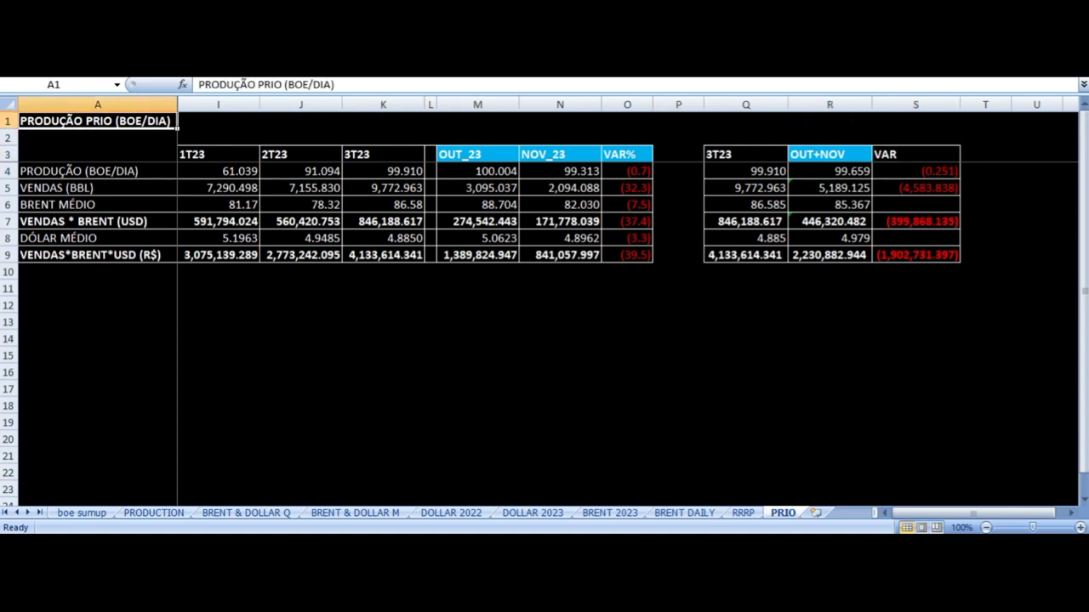